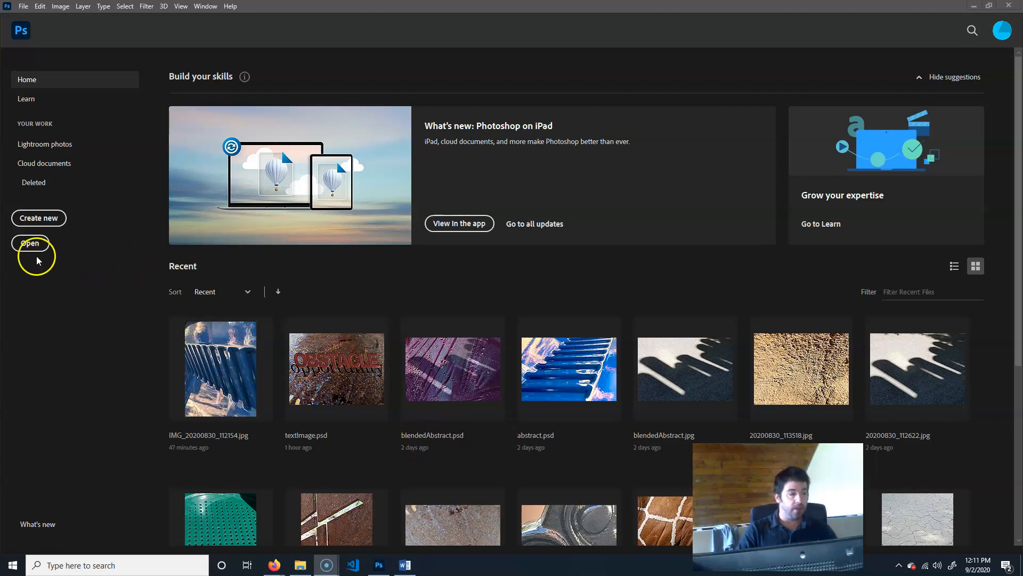
Open 20200830_112622.jpg from the best folder and duplicate its Background layer
click(29, 243)
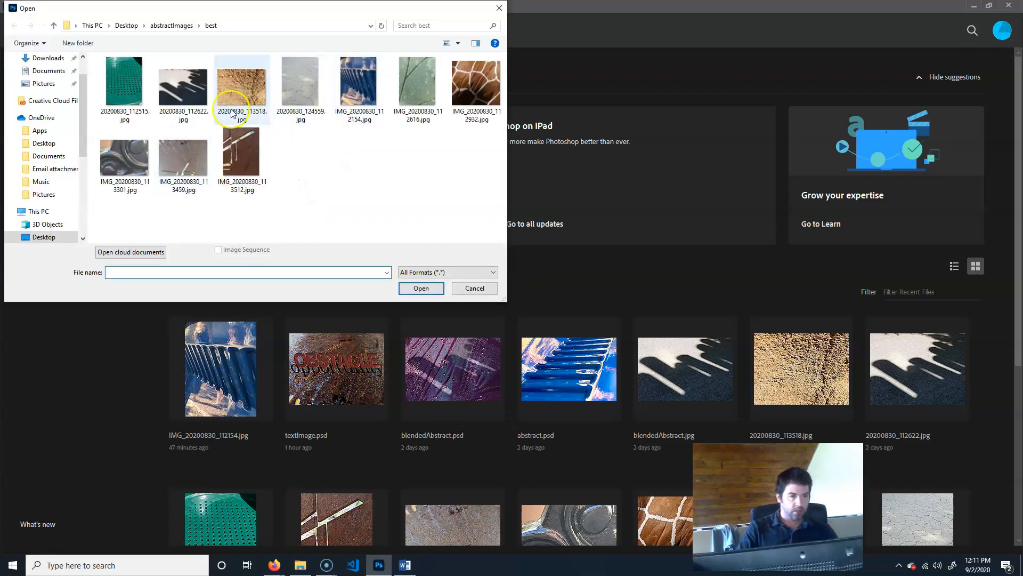
click(207, 107)
click(420, 289)
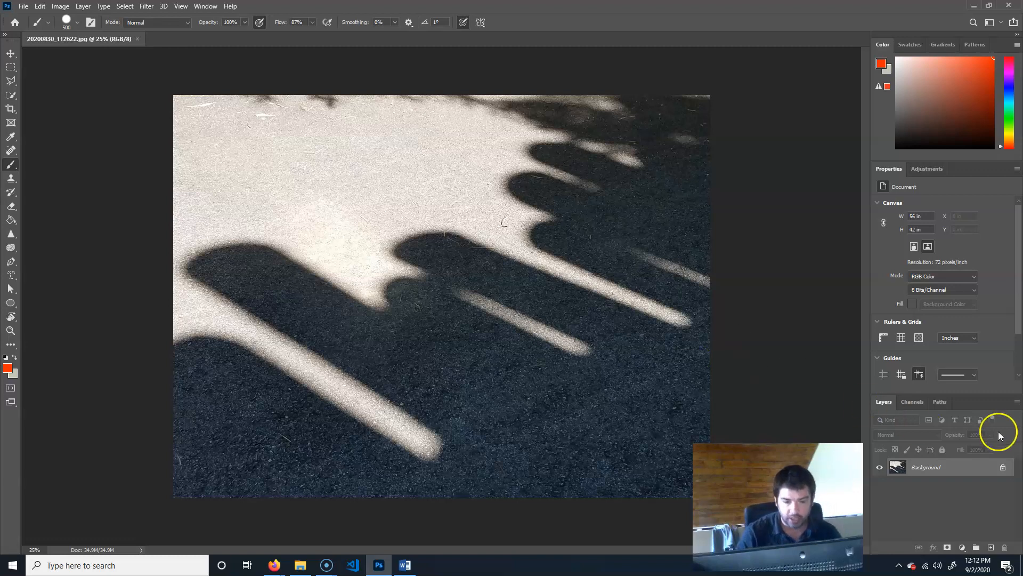
drag(957, 478, 990, 546)
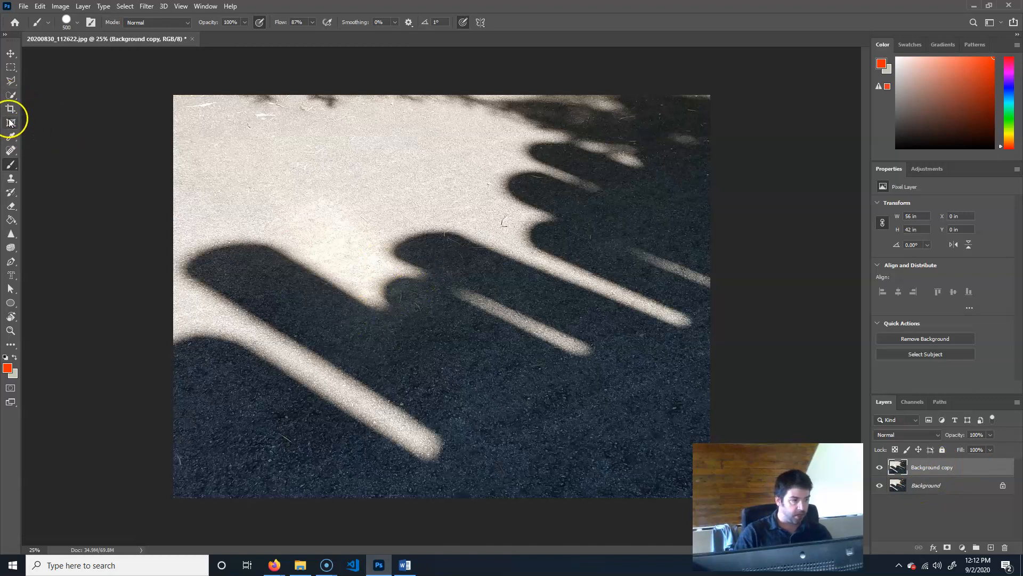
Remove the small specks and blemishes in and around the dark shadows on the Background copy layer with the Spot Healing Brush
click(11, 150)
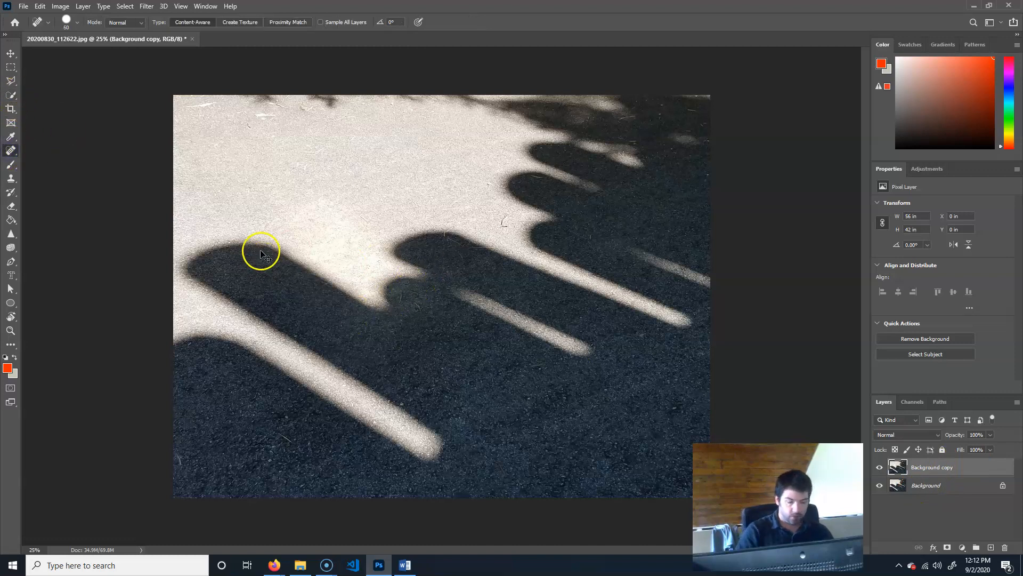
key(ctrl+plus)
drag(223, 477, 243, 493)
drag(412, 314, 391, 292)
mouse_move(462, 239)
mouse_down()
mouse_move(472, 252)
mouse_move(490, 229)
mouse_move(507, 233)
mouse_up()
drag(520, 198, 528, 200)
drag(555, 140, 578, 141)
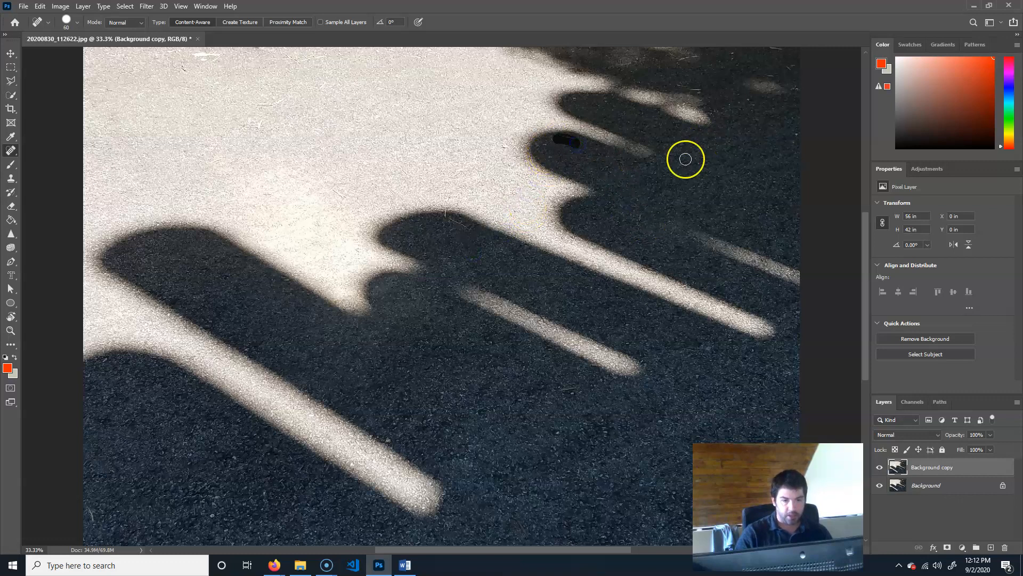
drag(700, 144, 582, 268)
mouse_move(567, 208)
mouse_down()
mouse_move(592, 216)
mouse_move(581, 175)
mouse_up()
drag(654, 171, 669, 177)
click(655, 213)
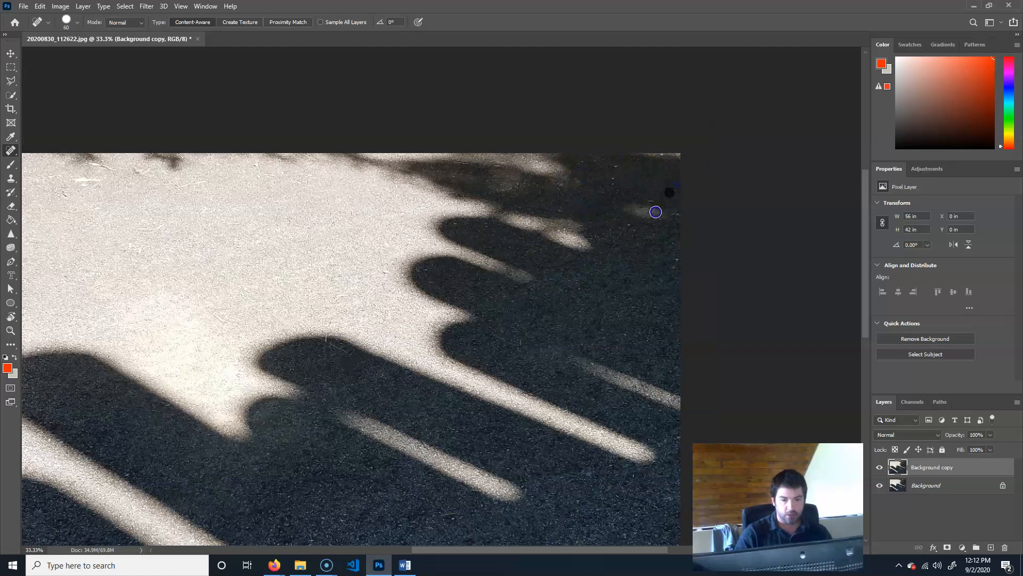
drag(324, 338, 344, 350)
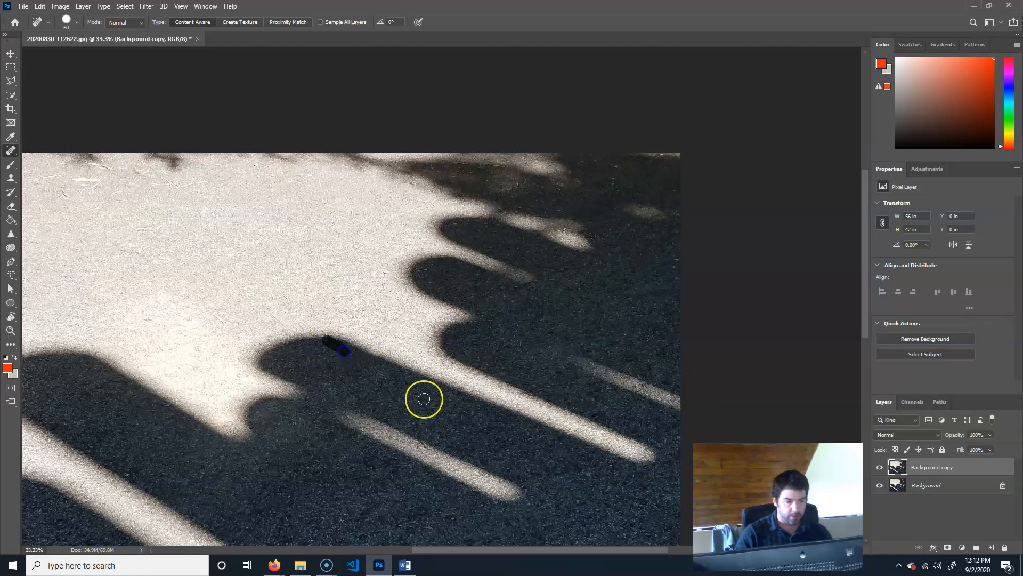
drag(292, 446, 434, 281)
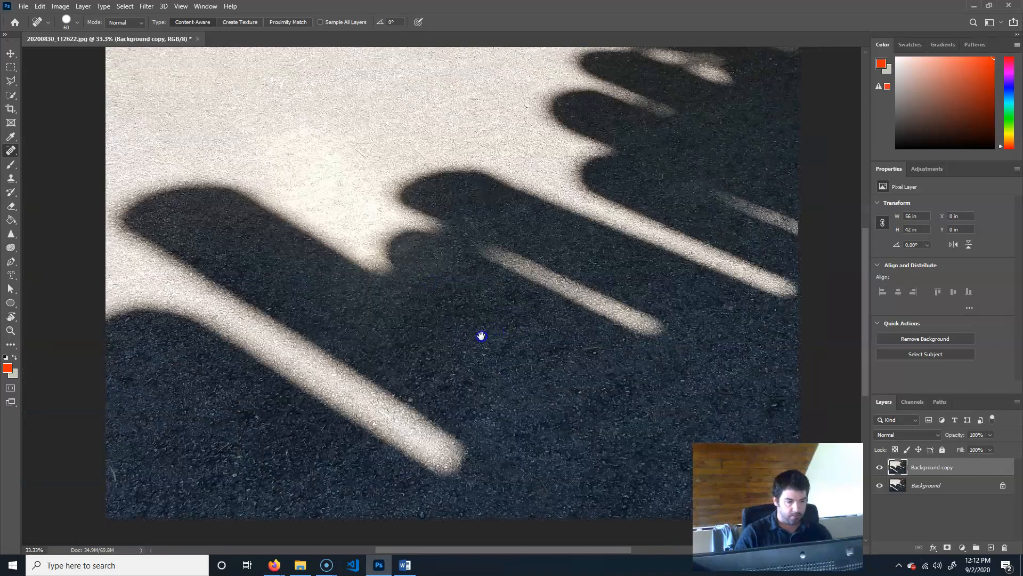
key(ctrl+minus)
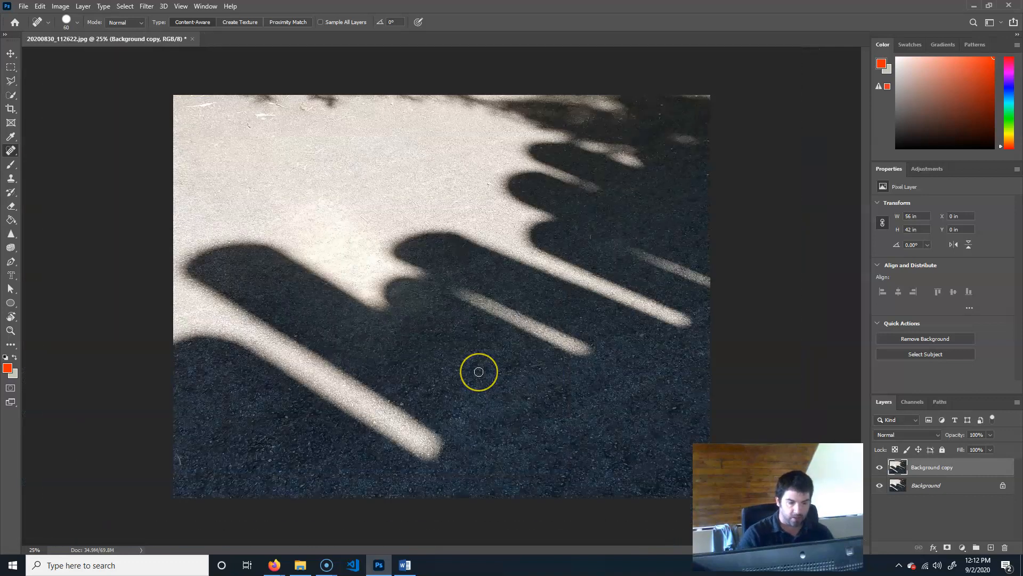
Enlarge the healing brush to 90 px and remove the white marks on the bright pavement near the image's upper-left corner
key(bracketright)
key(bracketright)
key(bracketright)
drag(300, 114, 315, 113)
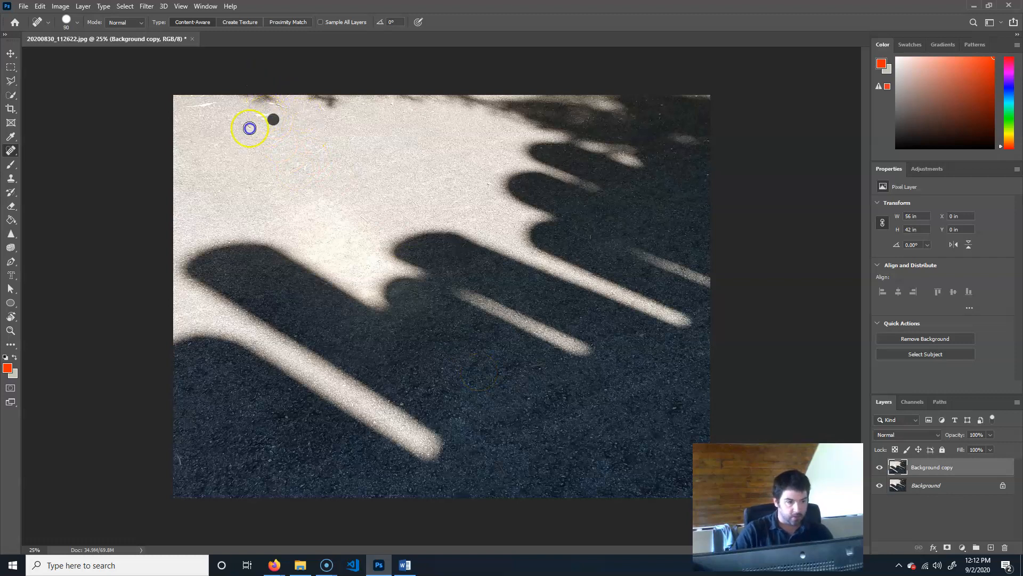
drag(222, 94, 184, 104)
click(842, 347)
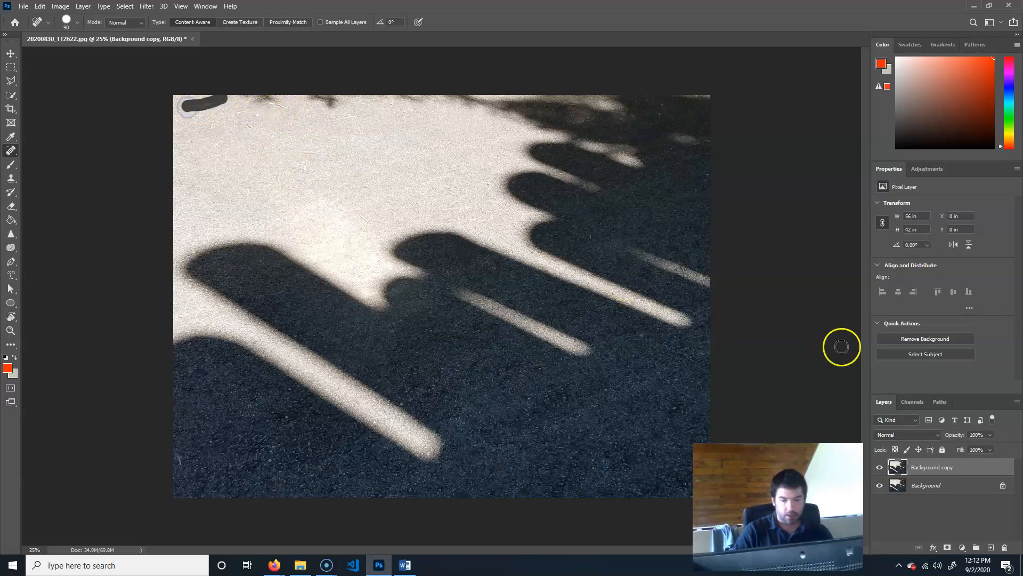
drag(302, 114, 259, 103)
mouse_move(324, 124)
mouse_down()
mouse_move(347, 117)
mouse_move(315, 148)
mouse_up()
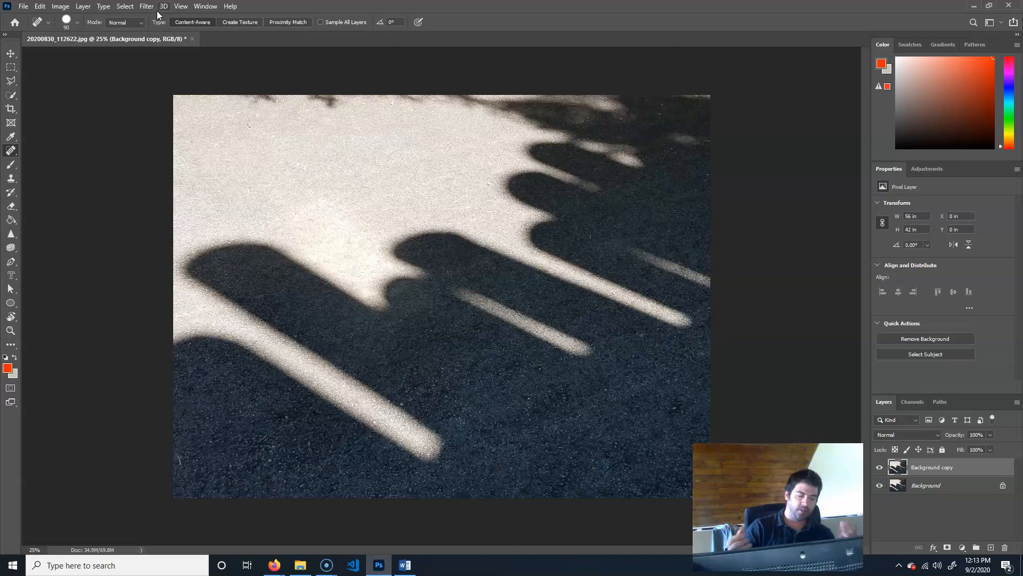
Crop the image to landscape 9 x 6 in at 300 px/in, shifting the photo slightly downward within the crop frame
click(10, 109)
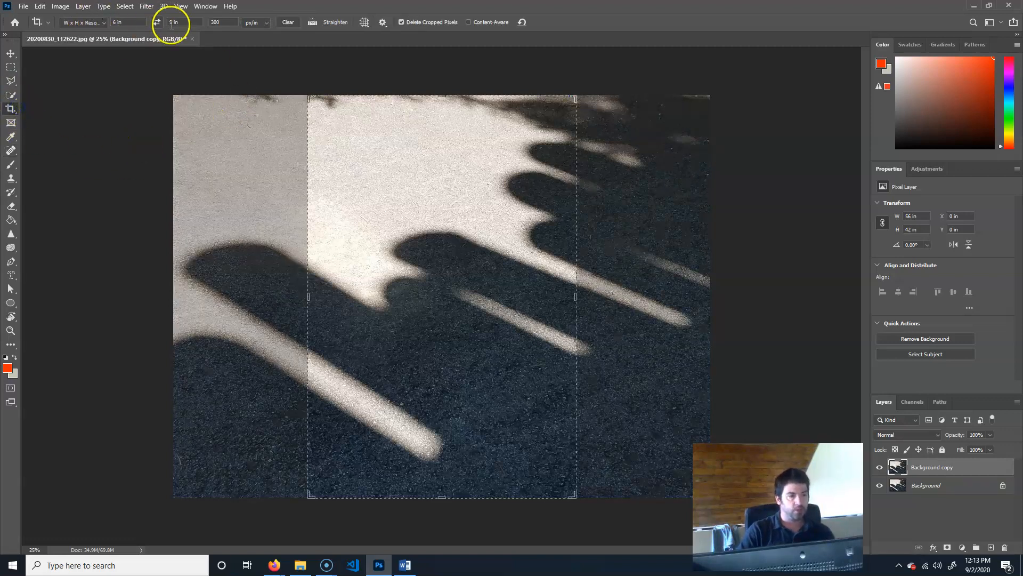
click(156, 22)
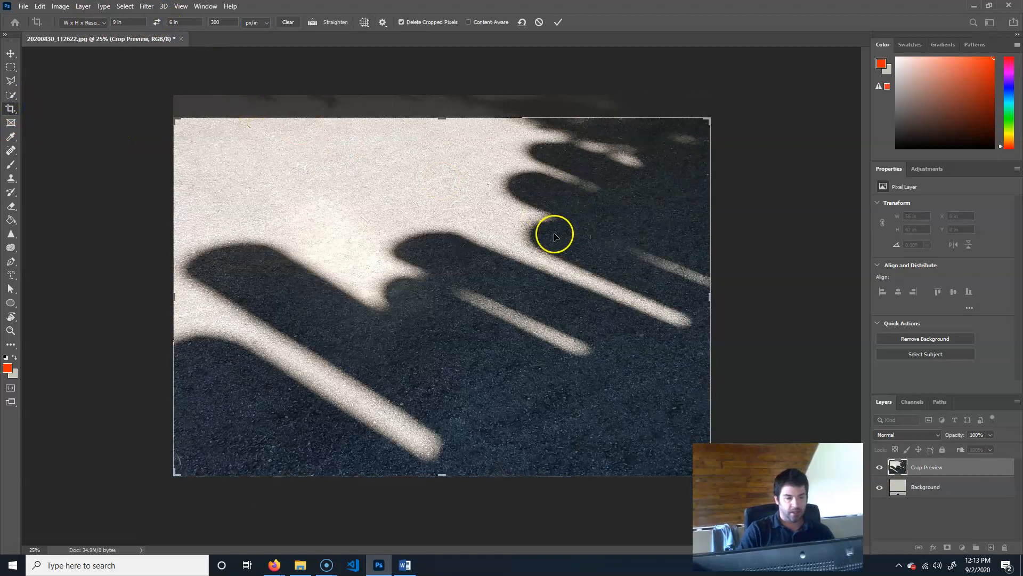
click(541, 190)
drag(543, 190, 544, 190)
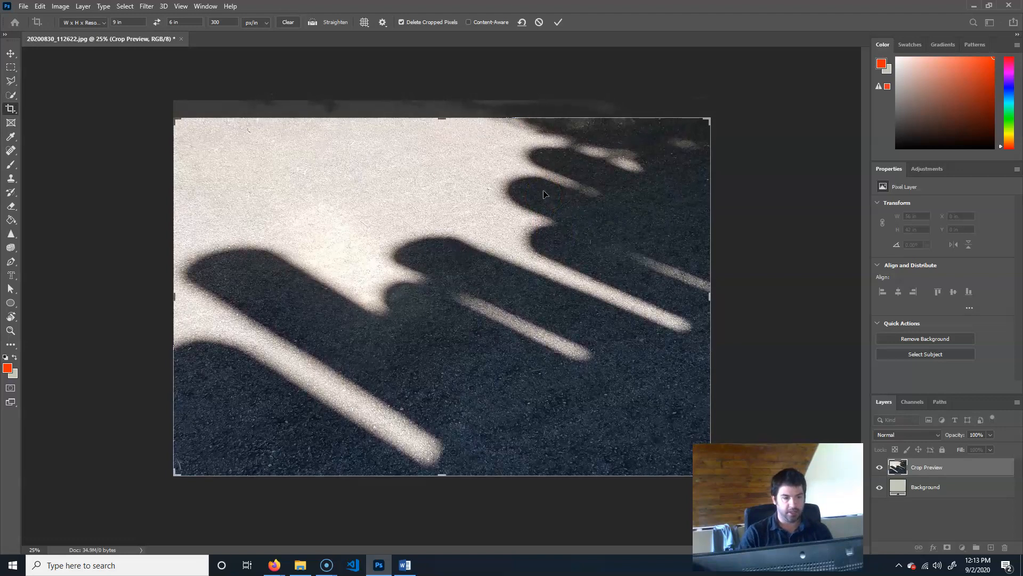
key(Return)
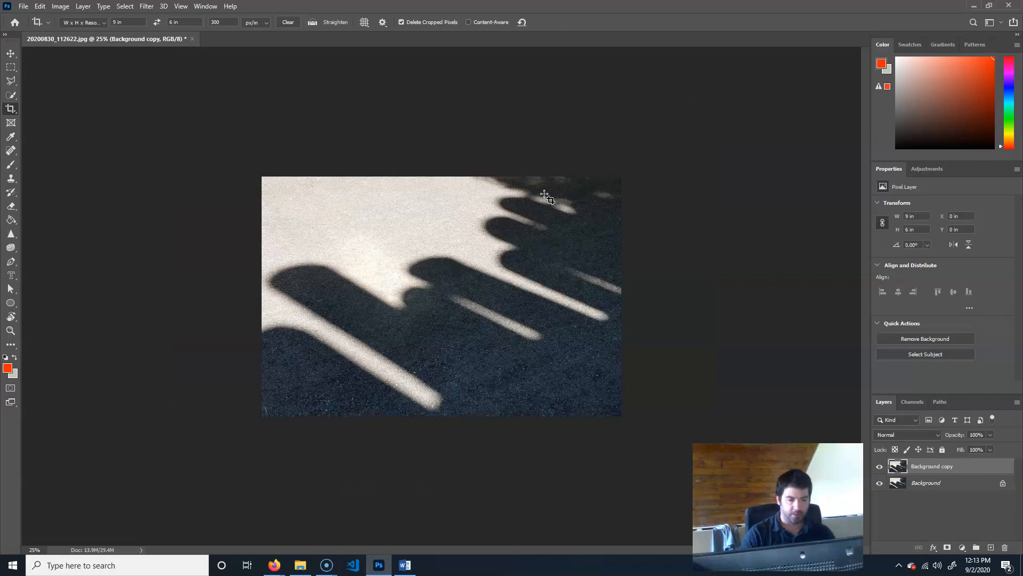
Open 20200830_112519.jpg from the abstractImages folder
click(23, 6)
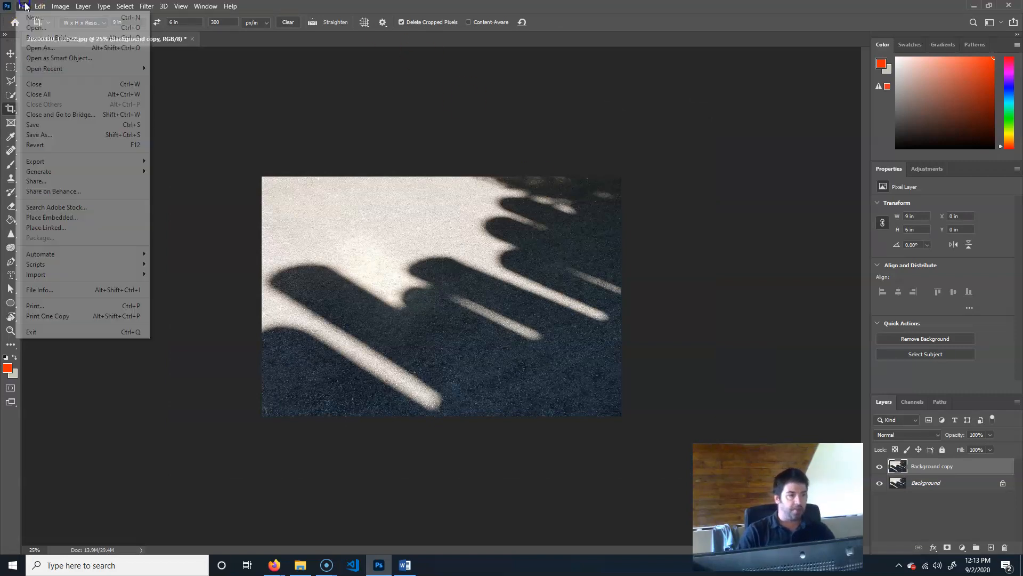
click(34, 28)
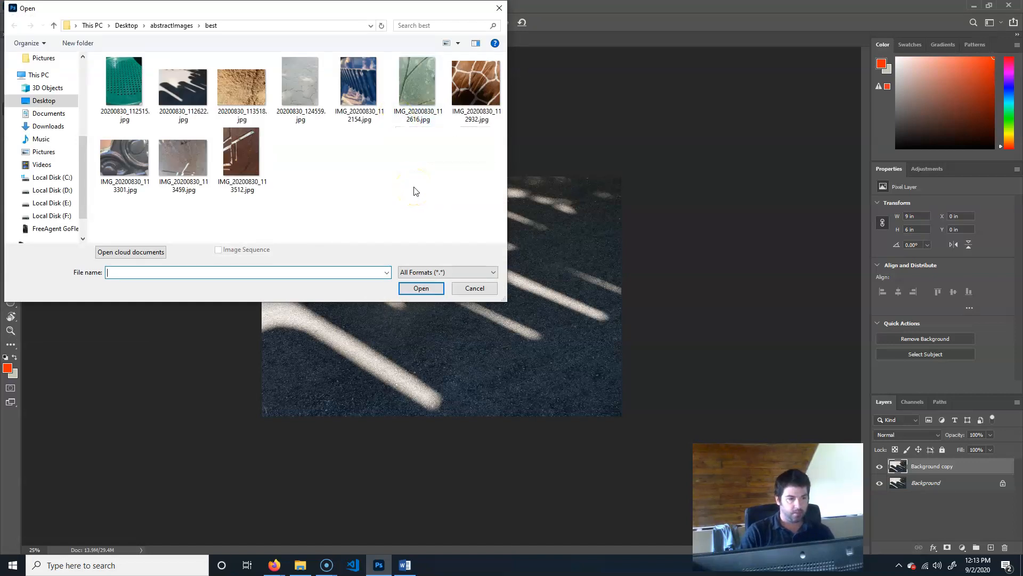
click(164, 25)
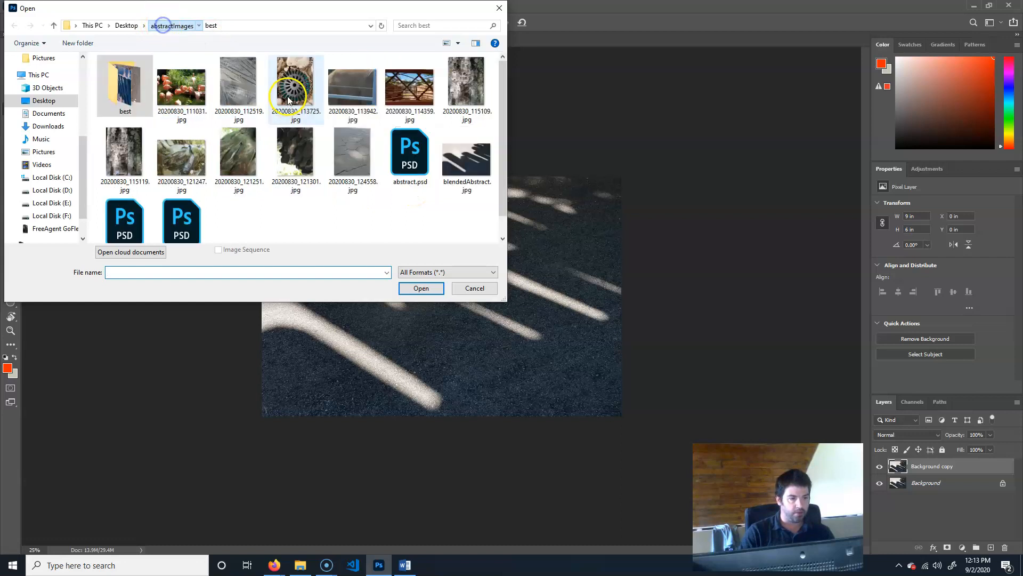
click(249, 84)
click(415, 288)
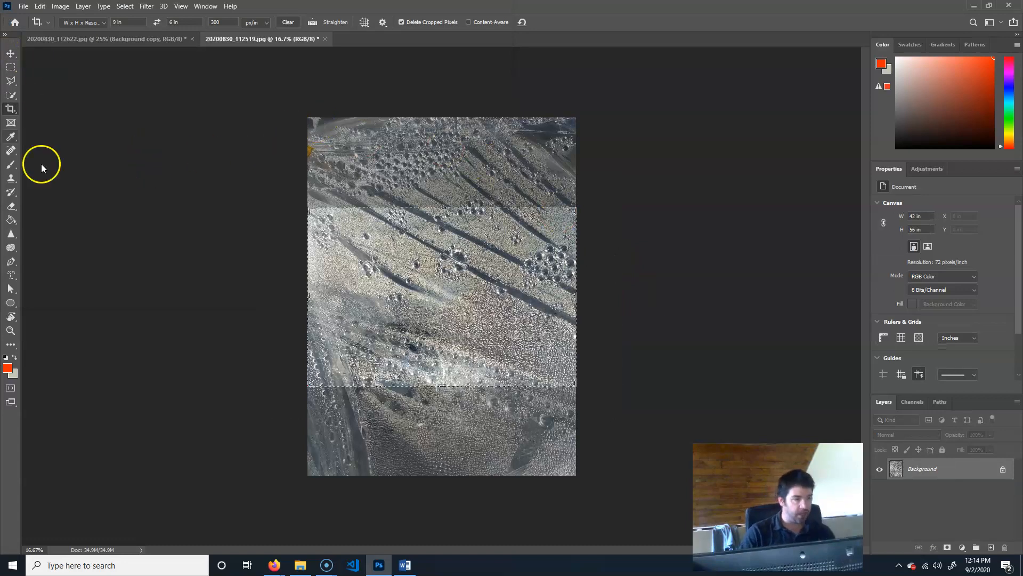
Select the entire 20200830_112519.jpg image and copy it
click(11, 66)
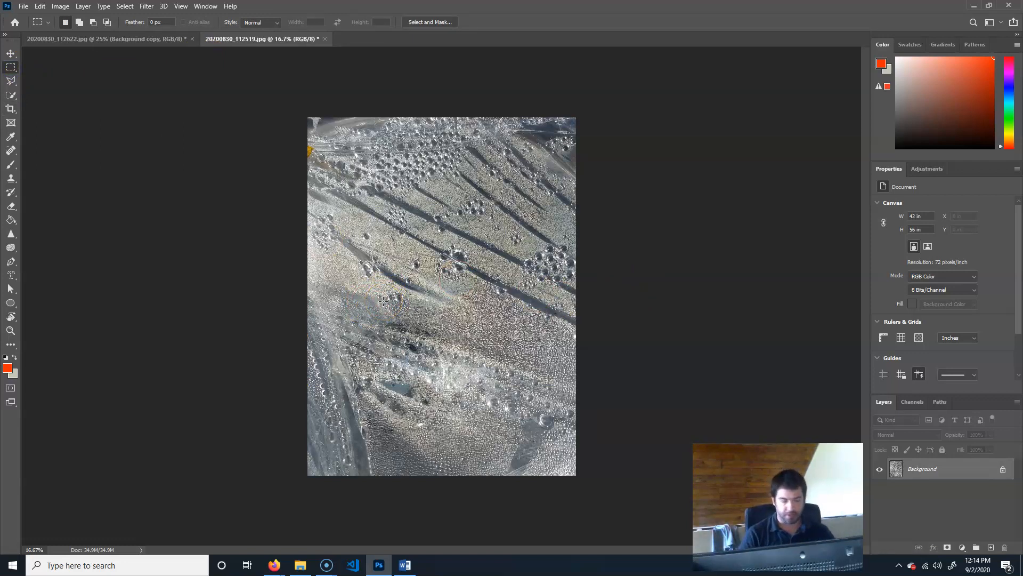
key(ctrl+a)
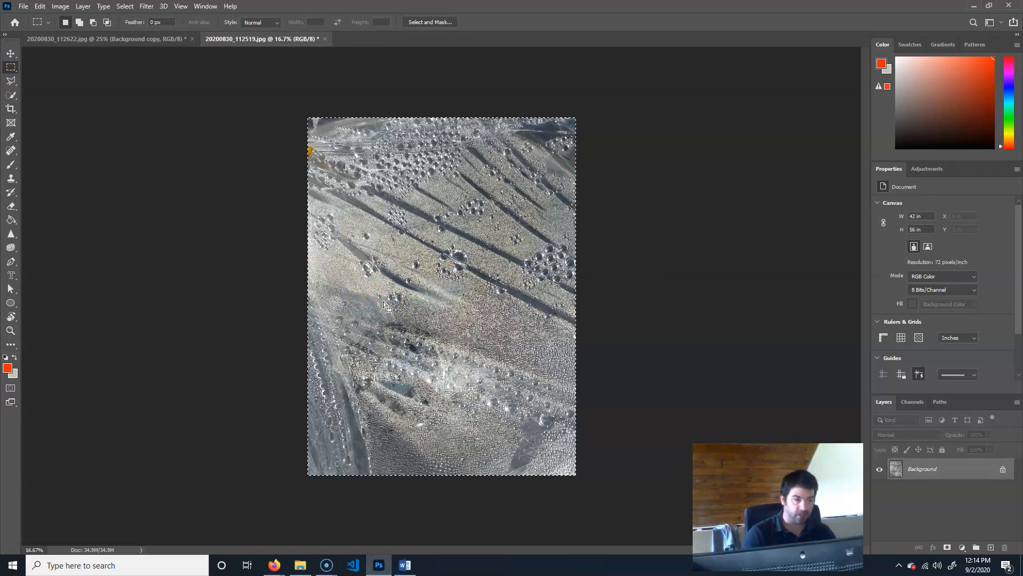
click(134, 7)
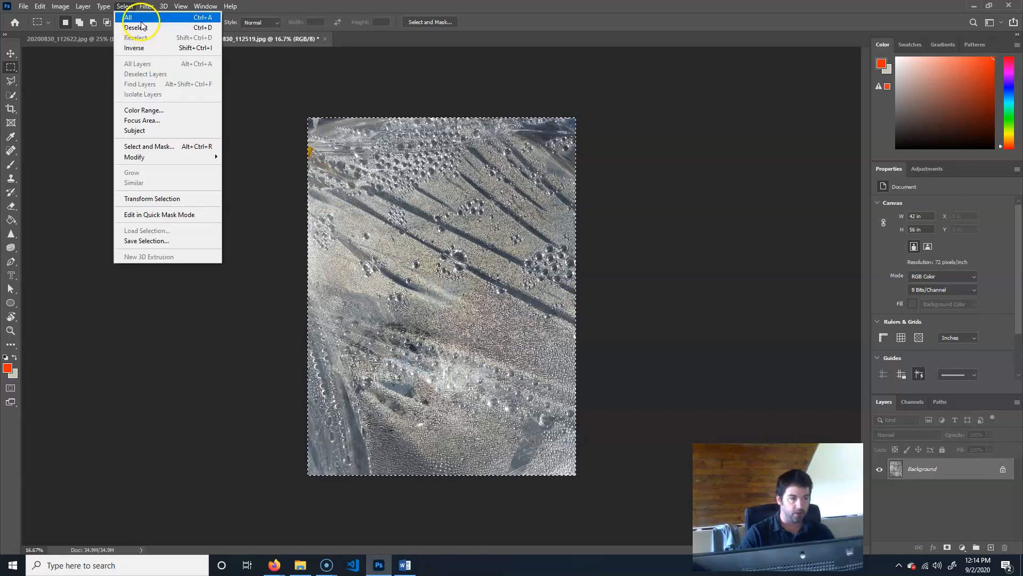
click(136, 19)
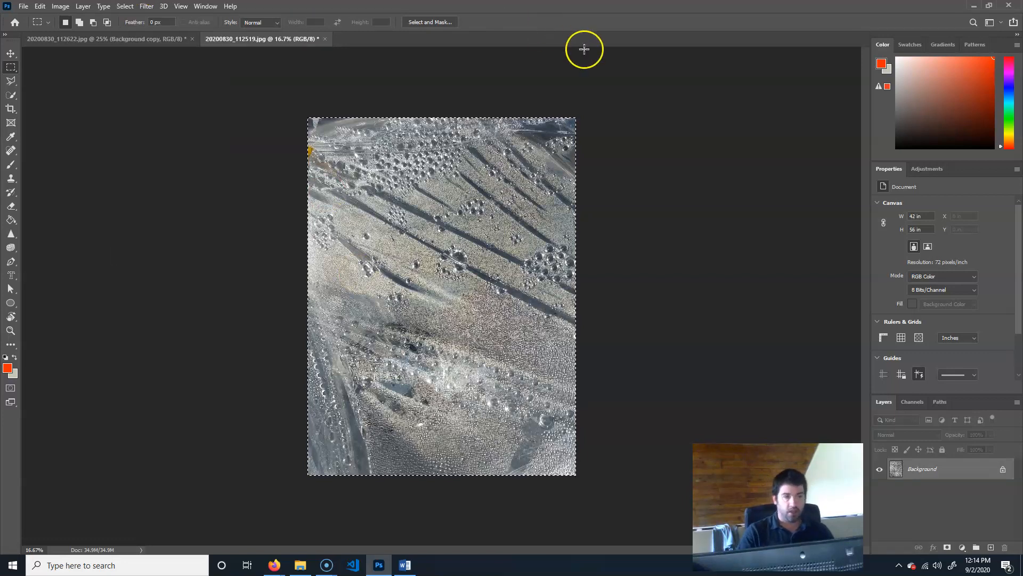
click(40, 6)
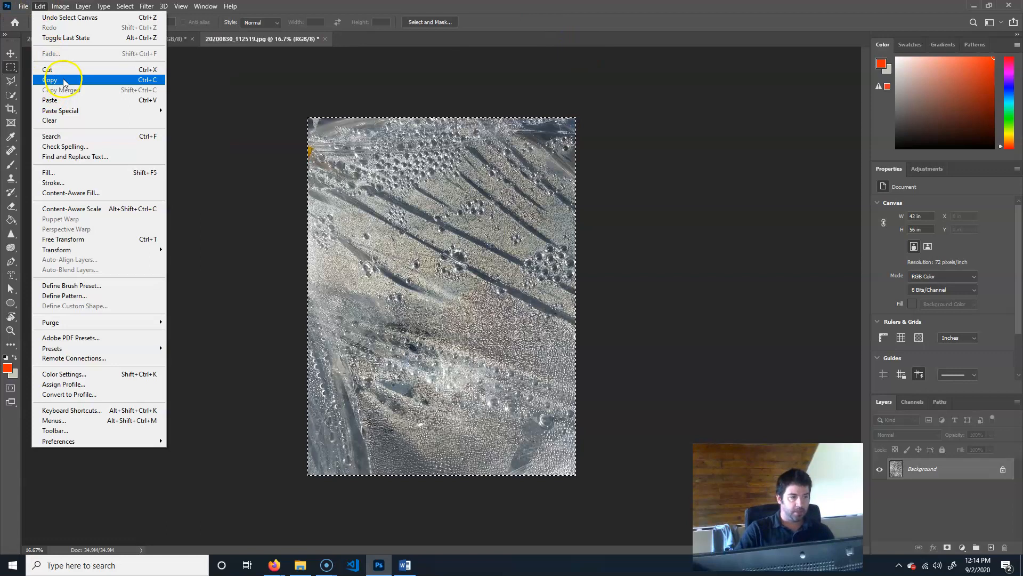
click(610, 6)
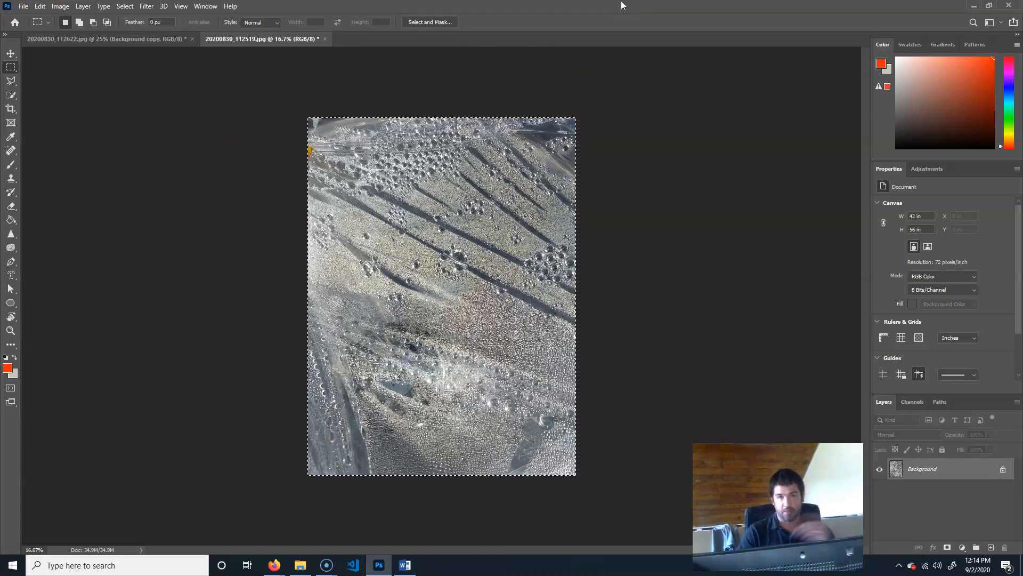
Paste the copied bubble photo into 20200830_112622.jpg as a new layer and convert that layer to a smart object
click(145, 41)
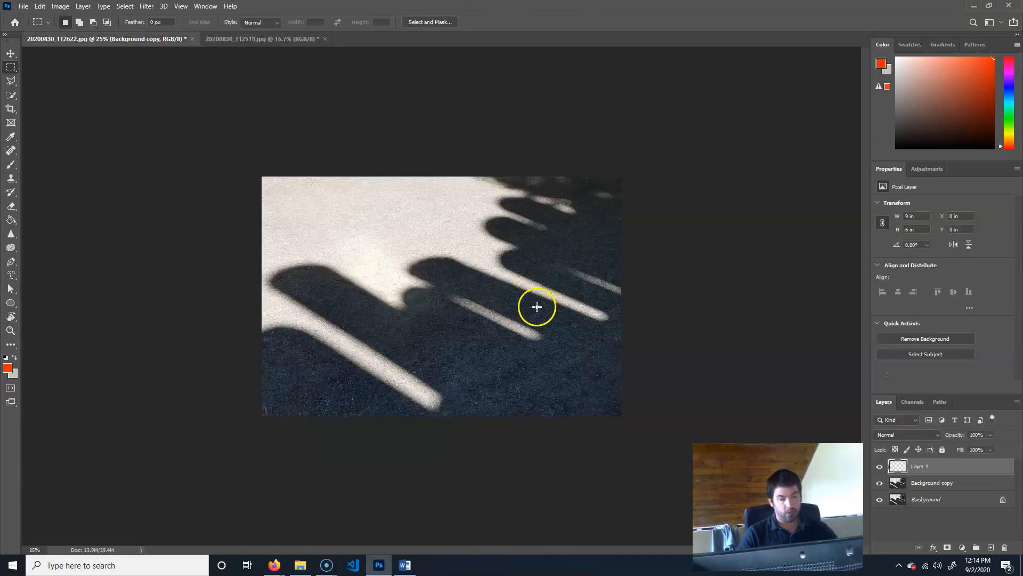
key(ctrl+v)
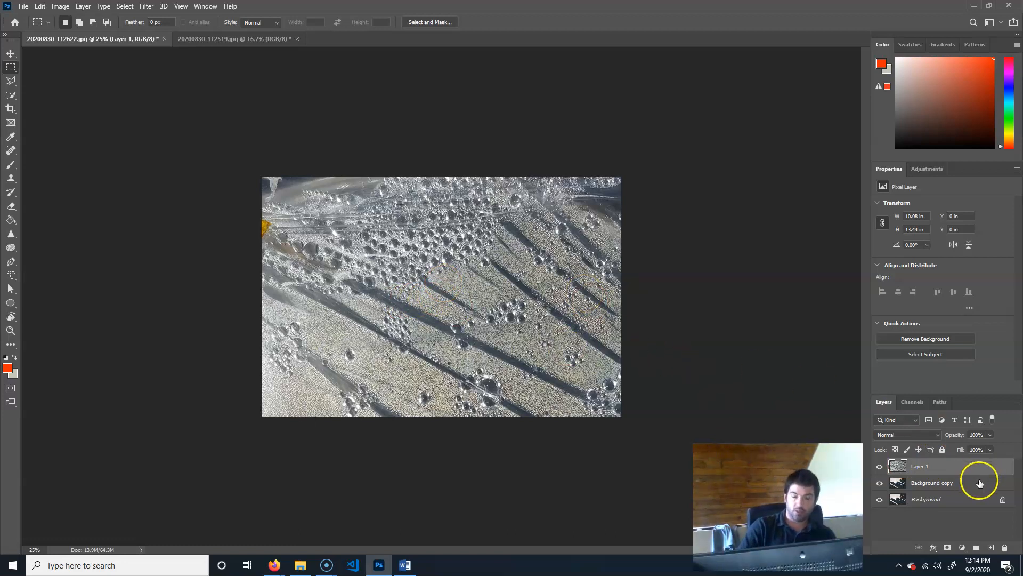
right_click(943, 471)
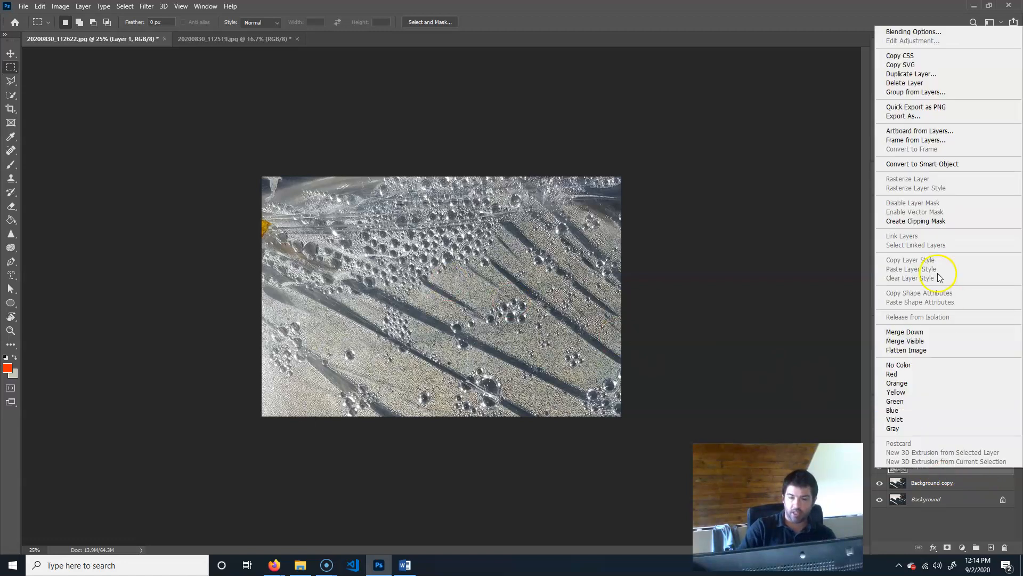
click(949, 164)
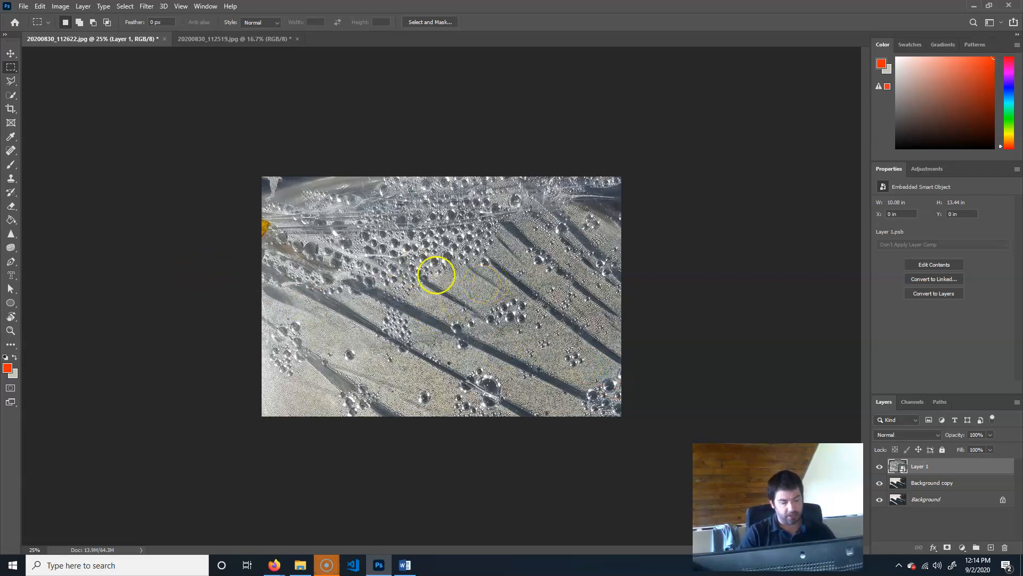
Rotate the pasted bubble layer 90° with Free Transform and reposition it to cover the whole canvas
key(ctrl+t)
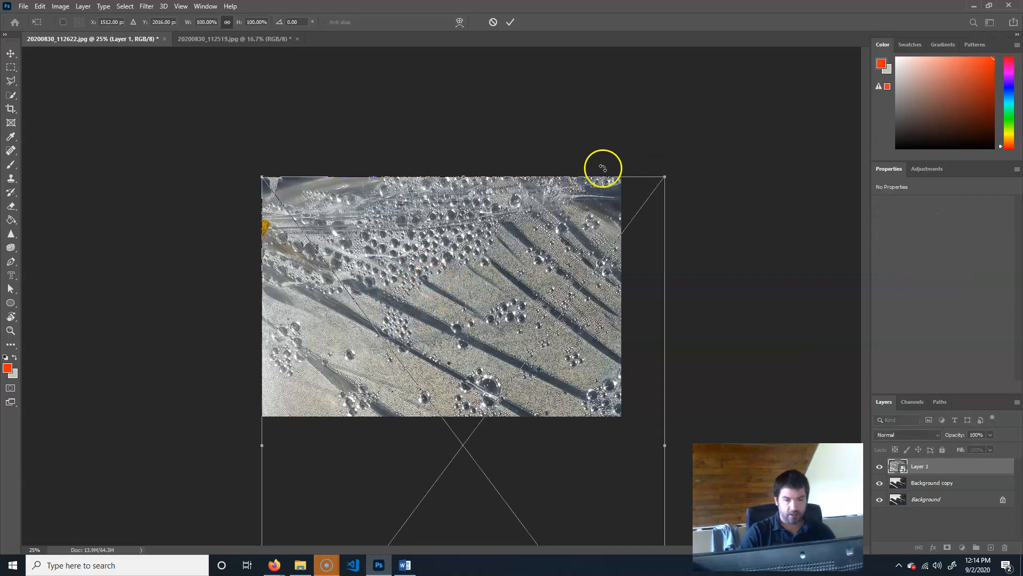
click(40, 7)
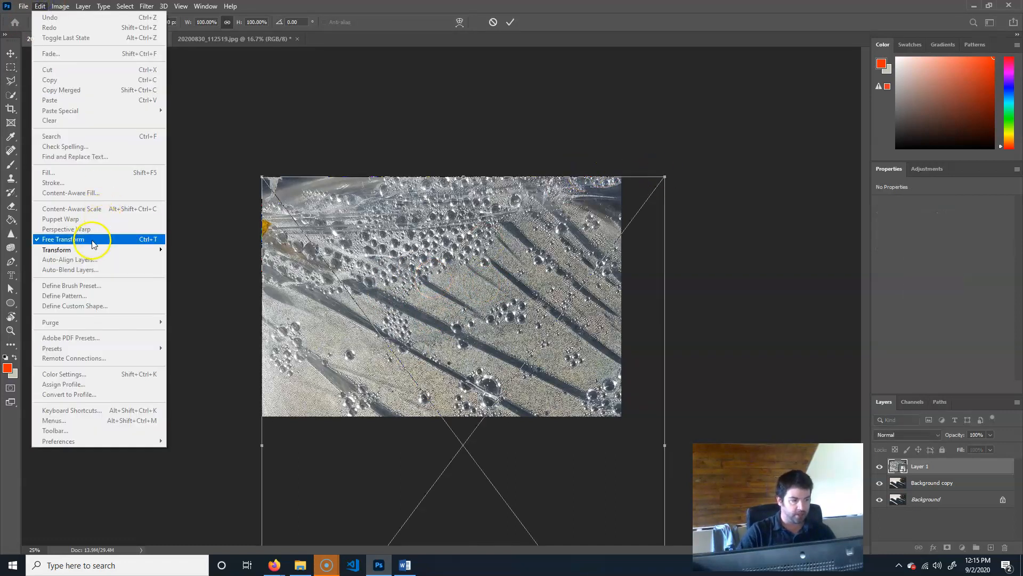
click(690, 223)
drag(679, 167, 590, 539)
drag(448, 289, 427, 130)
drag(393, 117, 362, 124)
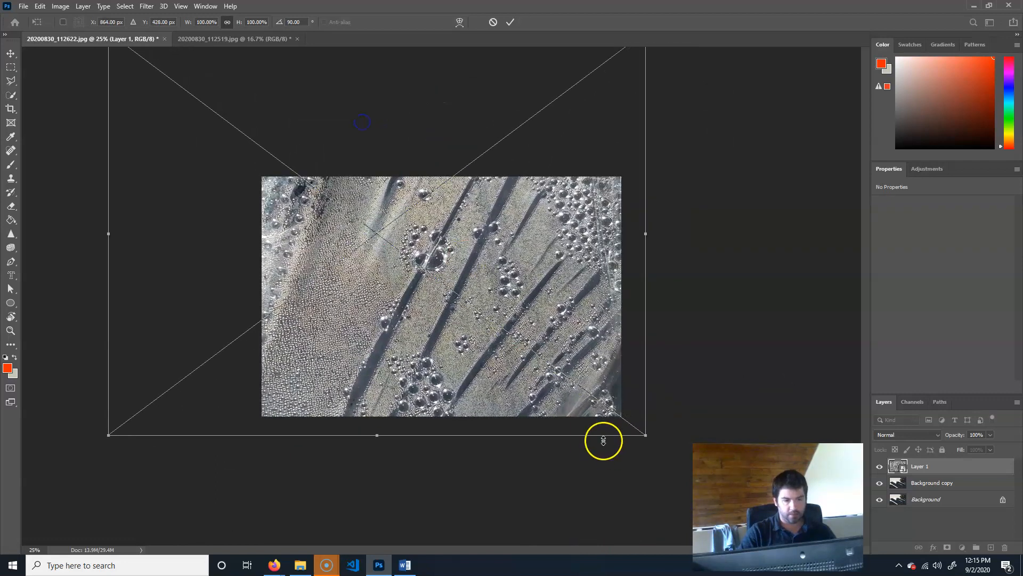
key(Return)
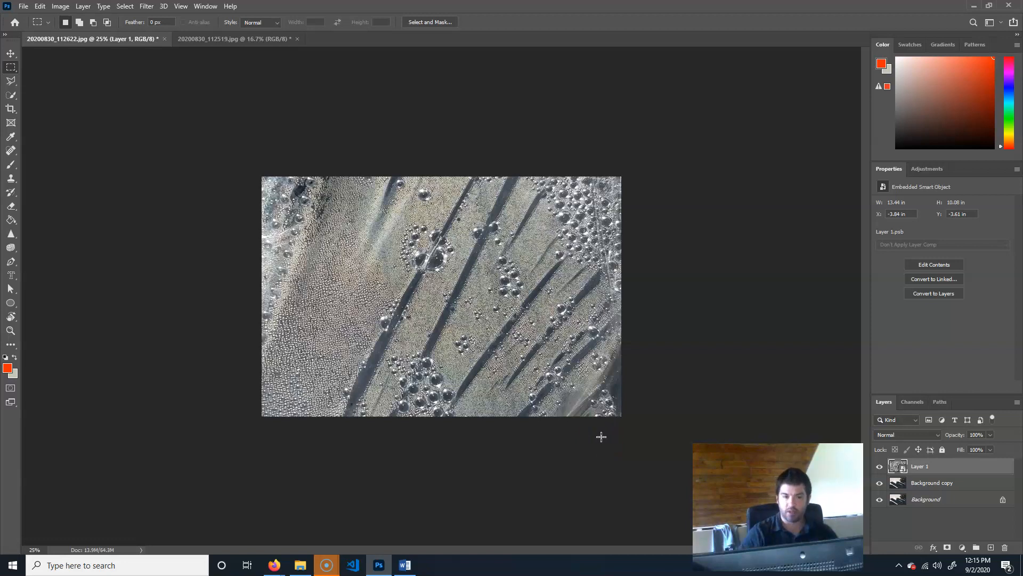
click(598, 429)
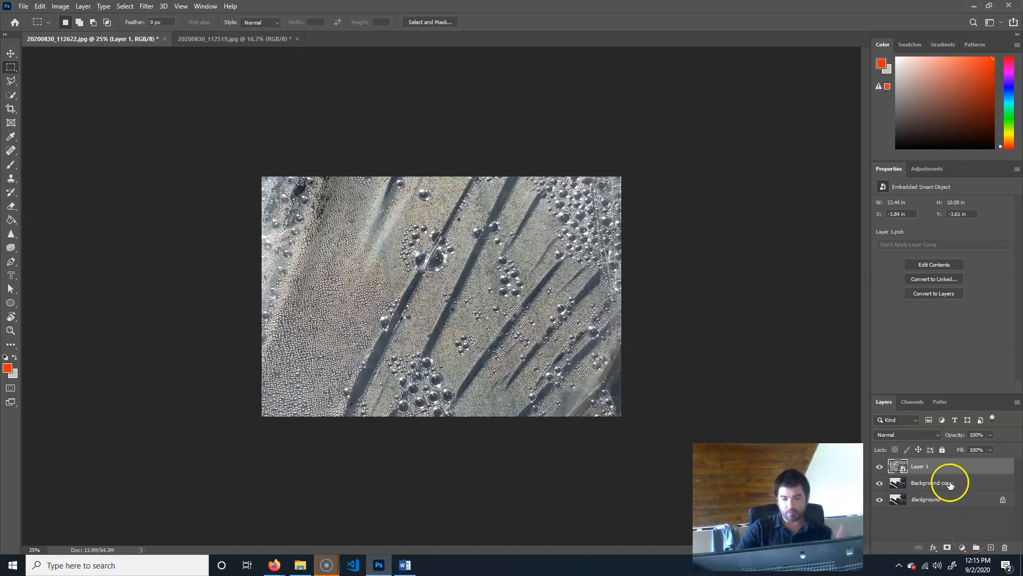
Switch to Firefox and examine the Layer Blending Modes section of the DI I/II Class 03 page
click(913, 438)
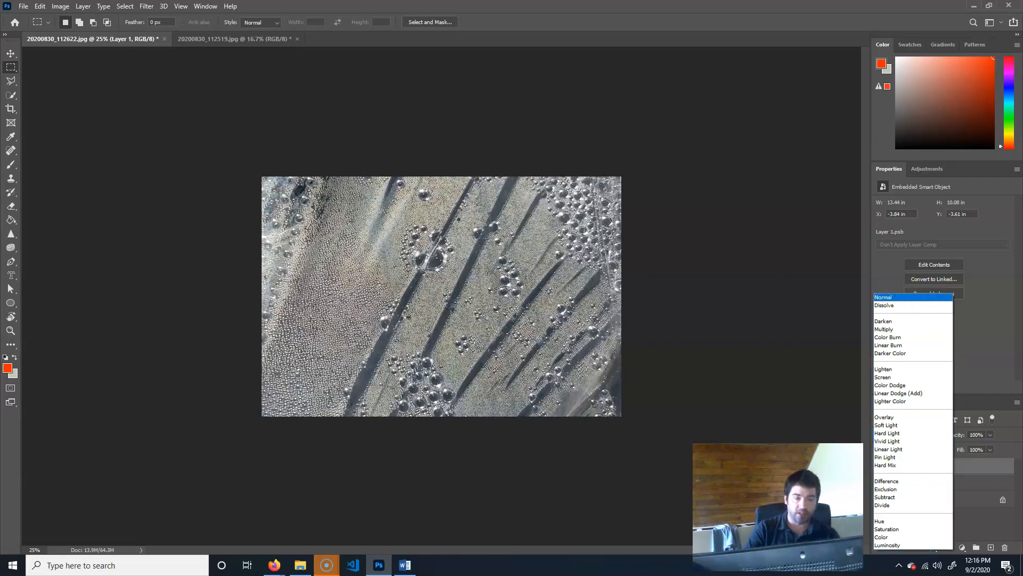
click(276, 563)
click(269, 520)
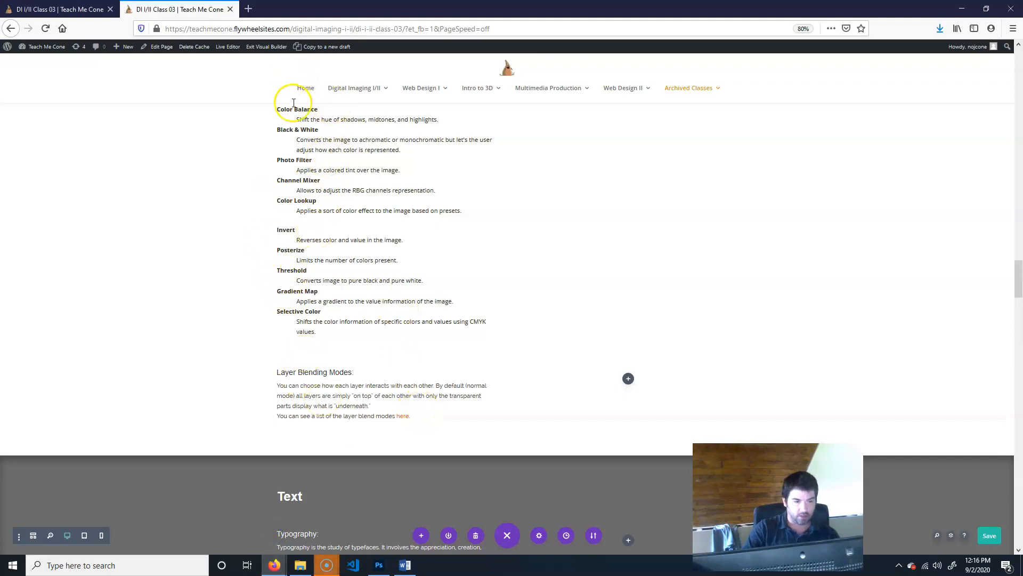
scroll(279, 93, up, 3)
scroll(299, 330, down, 2)
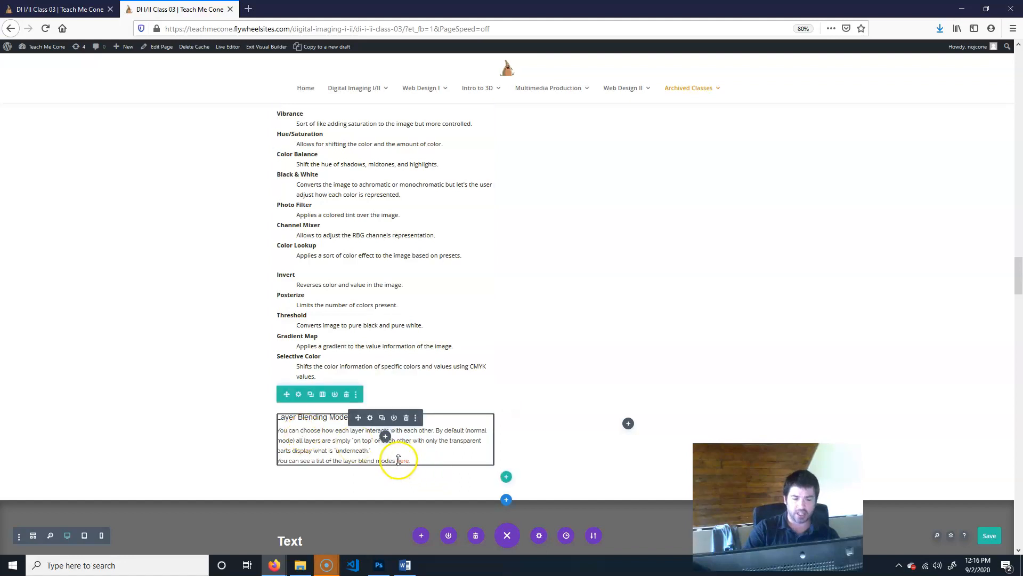
Read through the blend mode descriptions in the Word document layerBlendingModes_descriptions.docx, from Normal to Color, and close the document
mouse_move(406, 570)
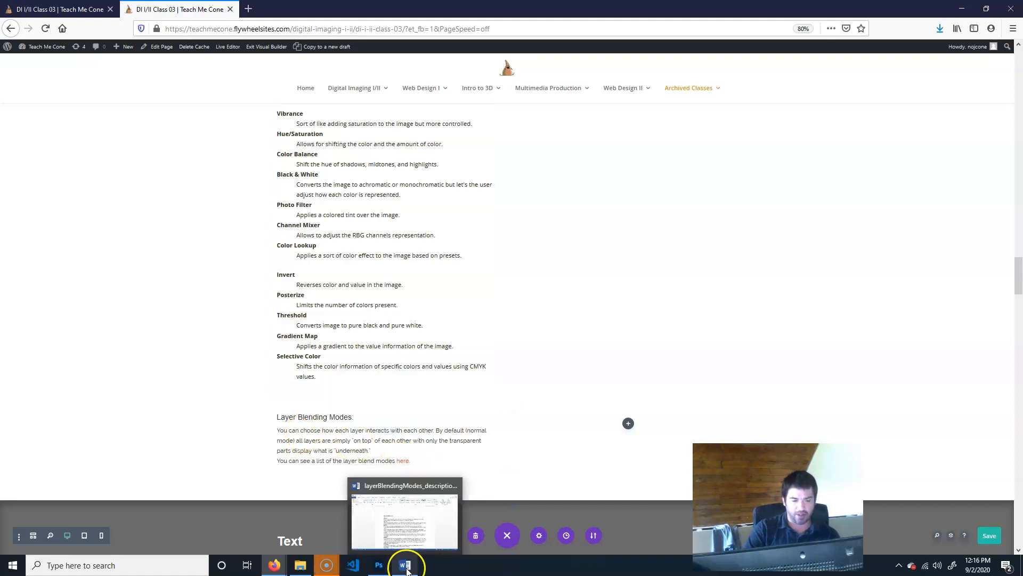
click(413, 529)
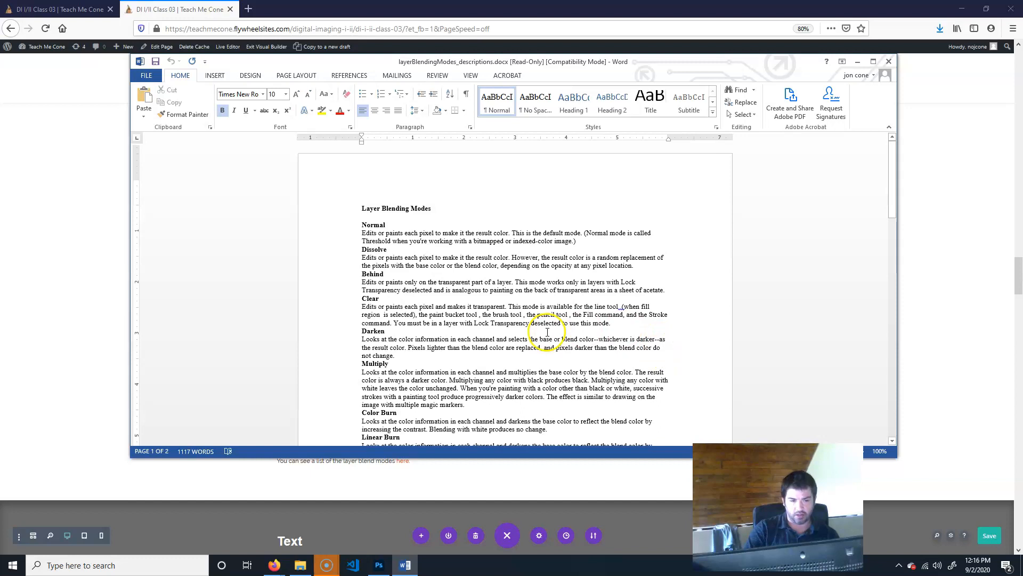
scroll(547, 331, down, 3)
scroll(382, 228, down, 8)
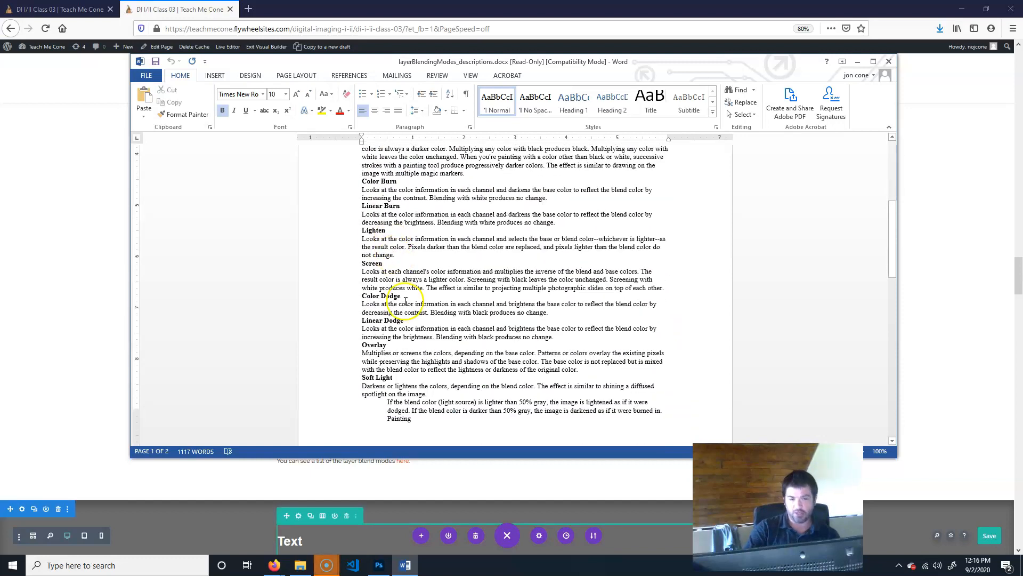
scroll(413, 301, down, 14)
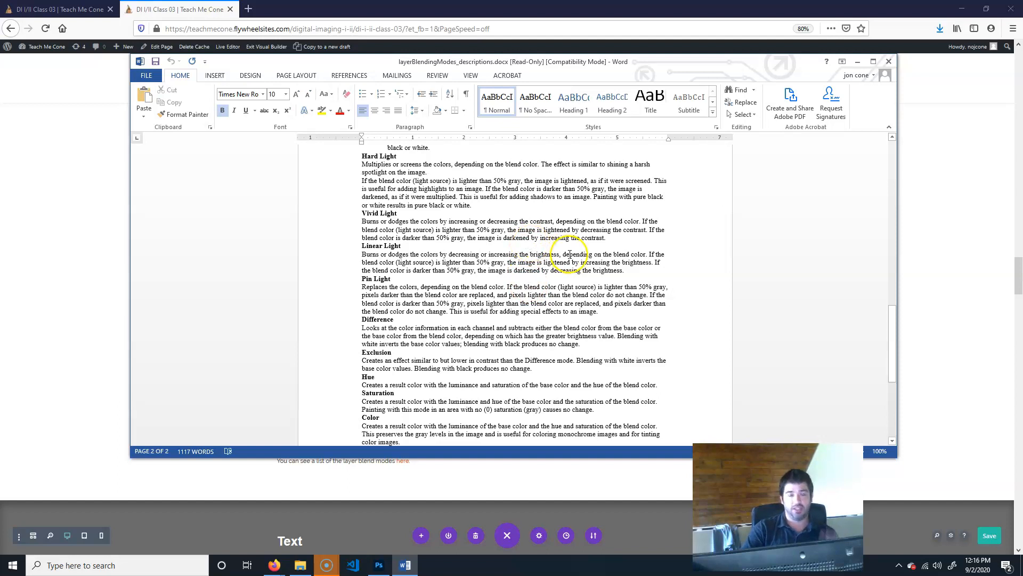
click(889, 61)
Return to Photoshop and preview blend modes on Layer 1 without applying one
click(378, 564)
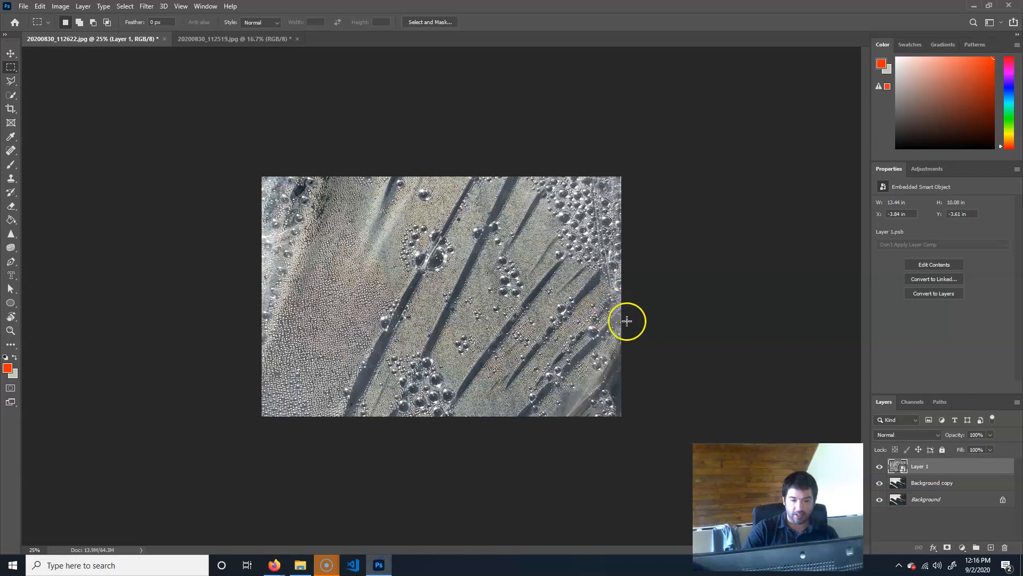
click(929, 441)
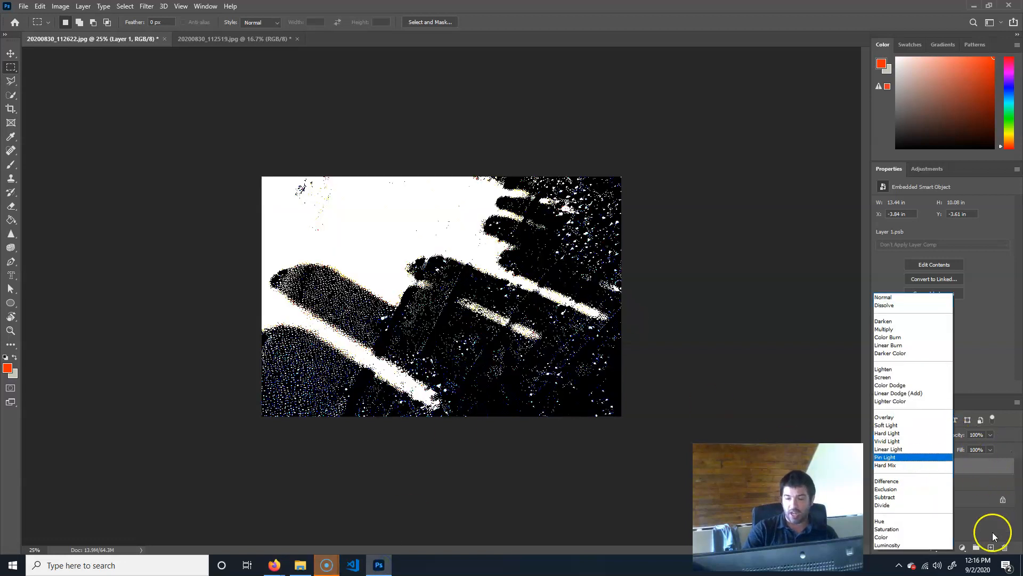
click(986, 535)
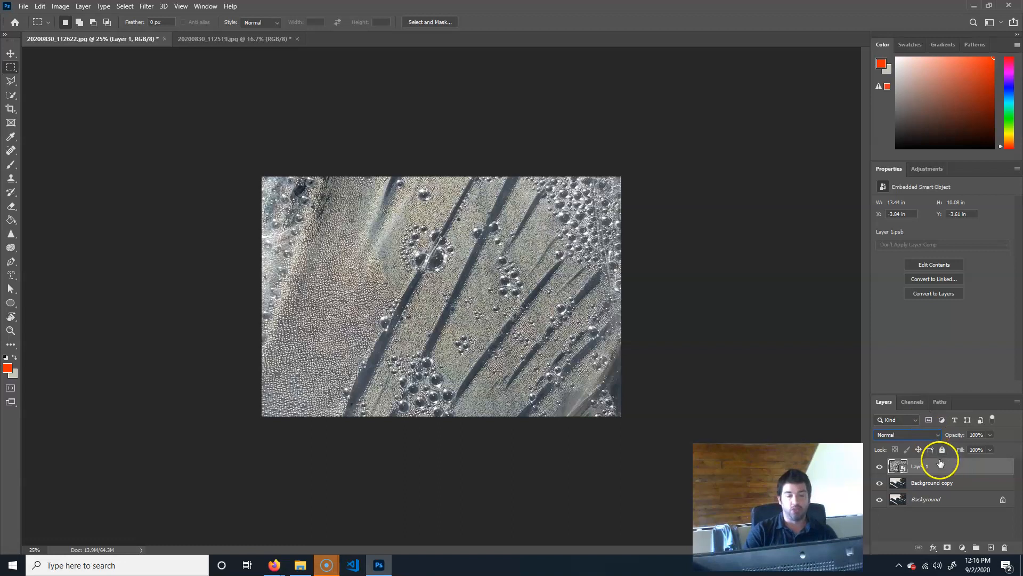
Set Layer 1's blend mode to Dissolve and lower its opacity to 27%
click(920, 436)
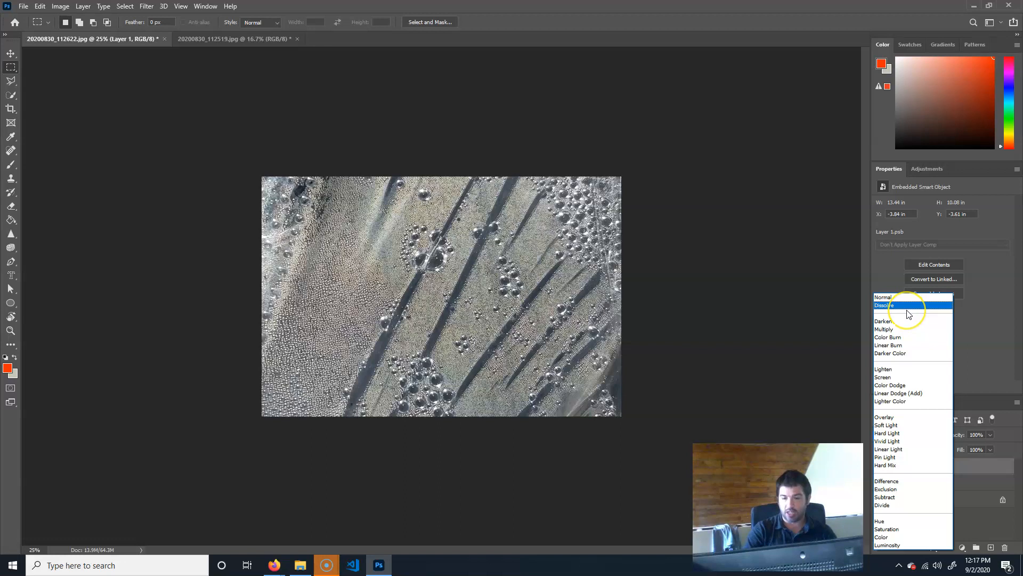
key(Down)
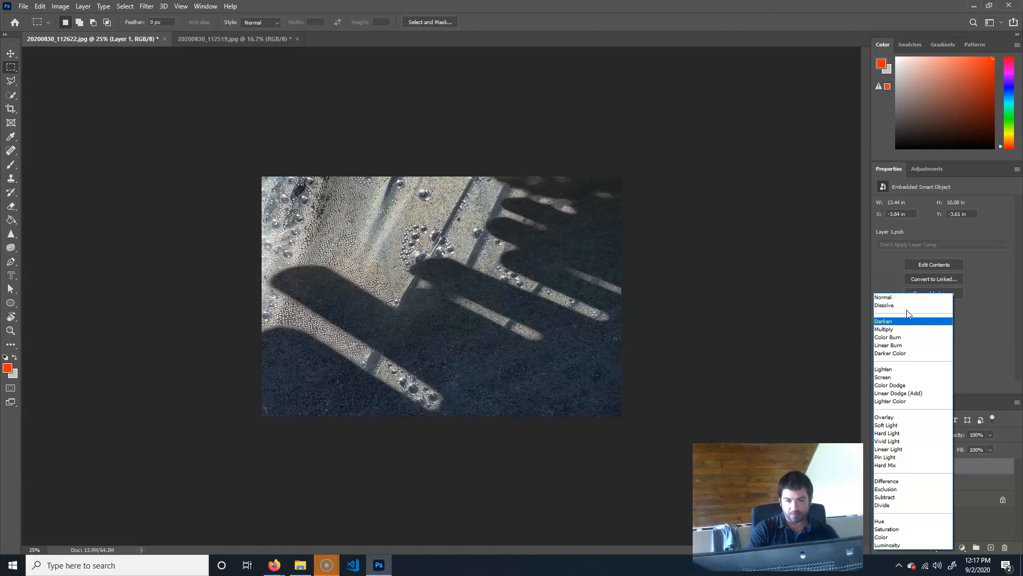
key(Up)
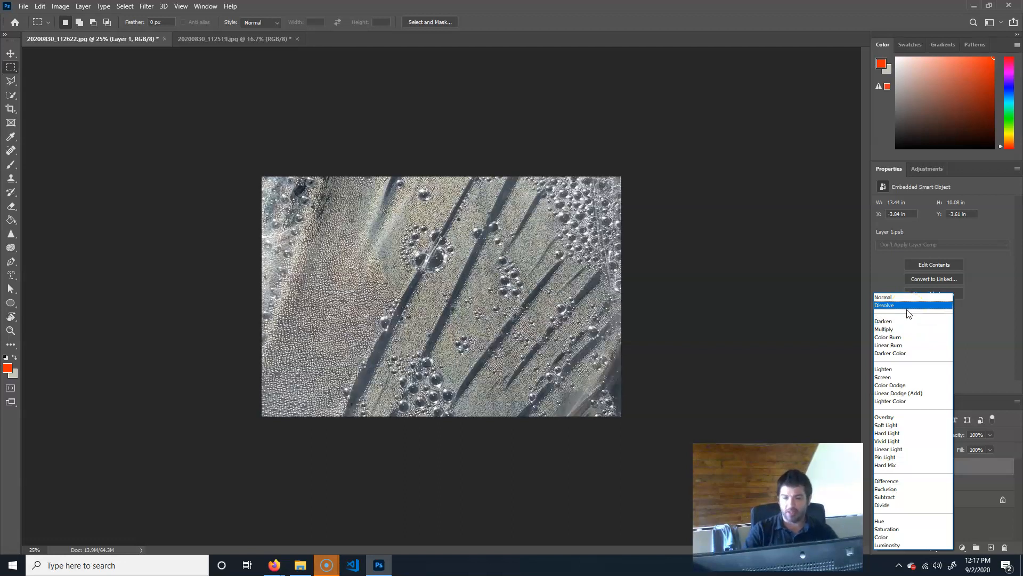
click(907, 311)
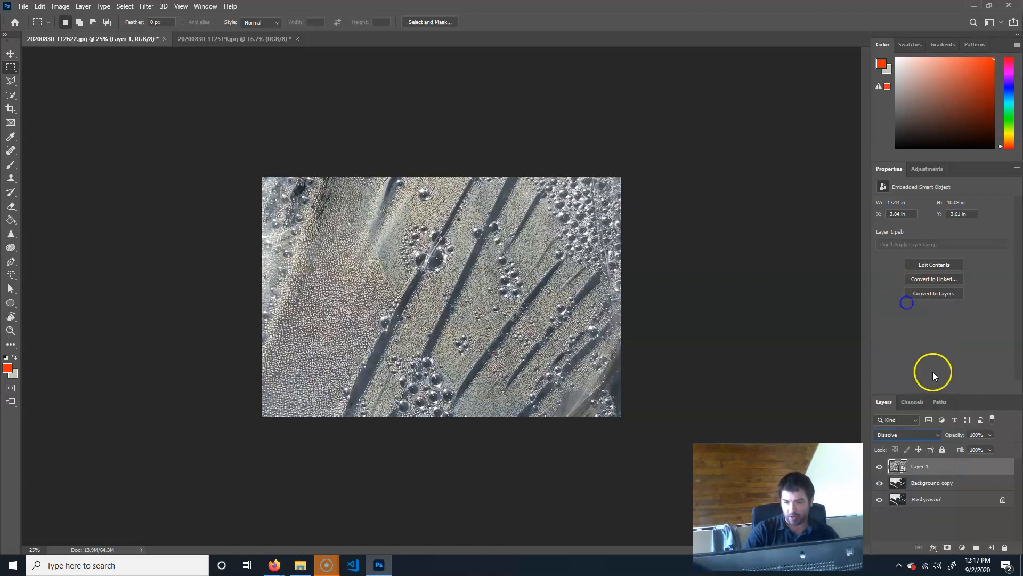
click(990, 436)
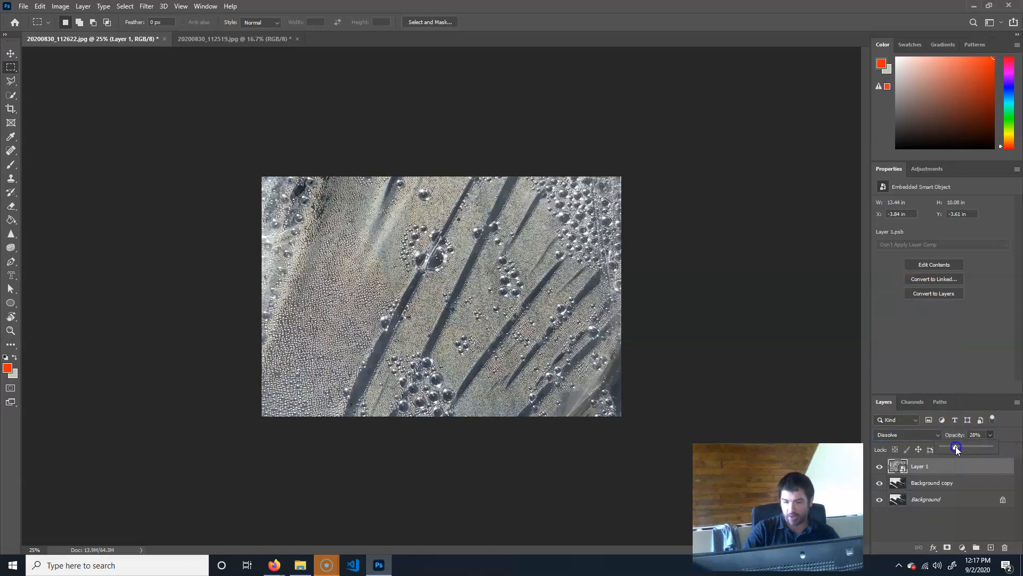
drag(956, 449, 955, 448)
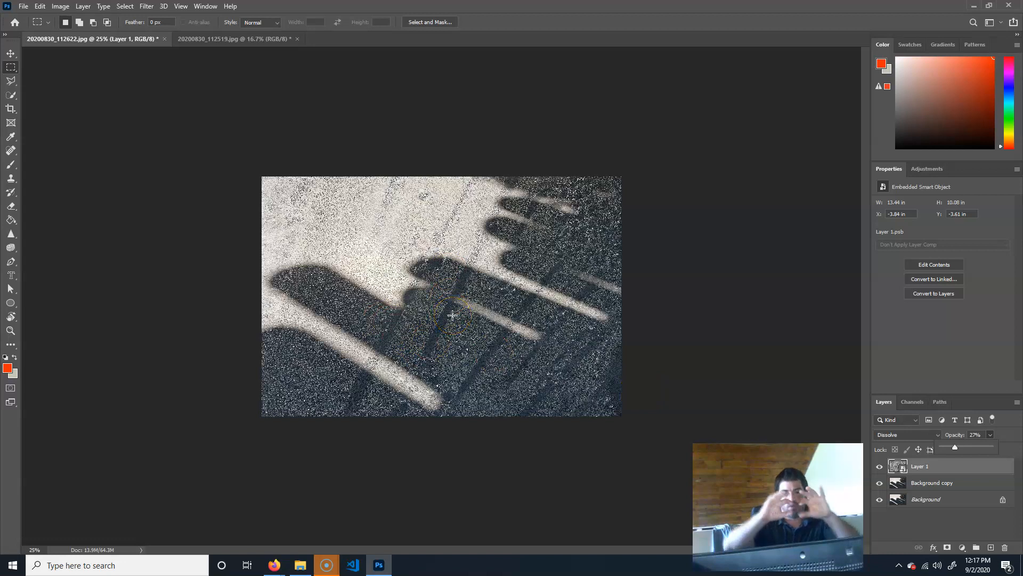
click(480, 329)
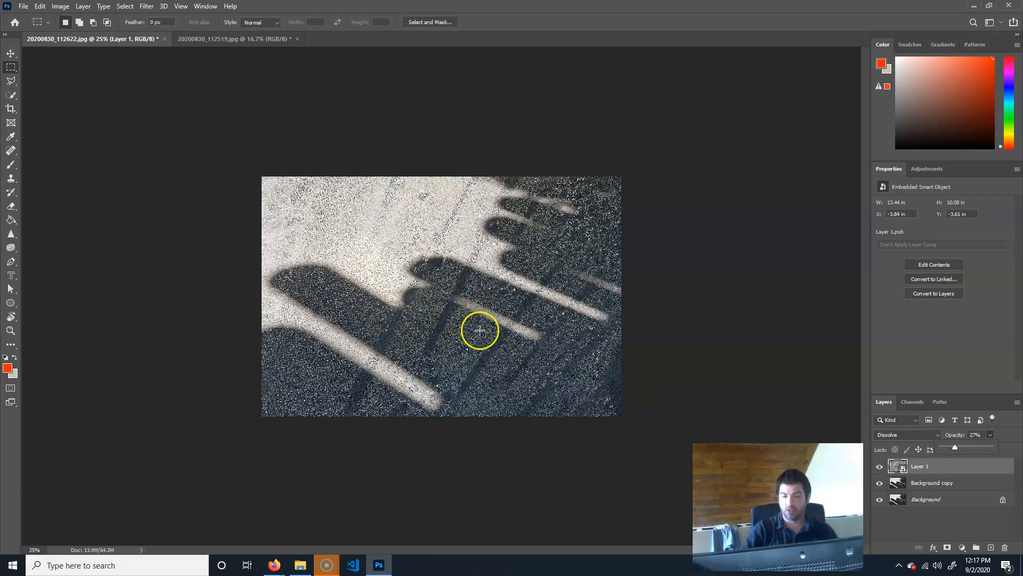
Restore Layer 1 to the Normal blend mode at 100% opacity
click(914, 436)
click(903, 295)
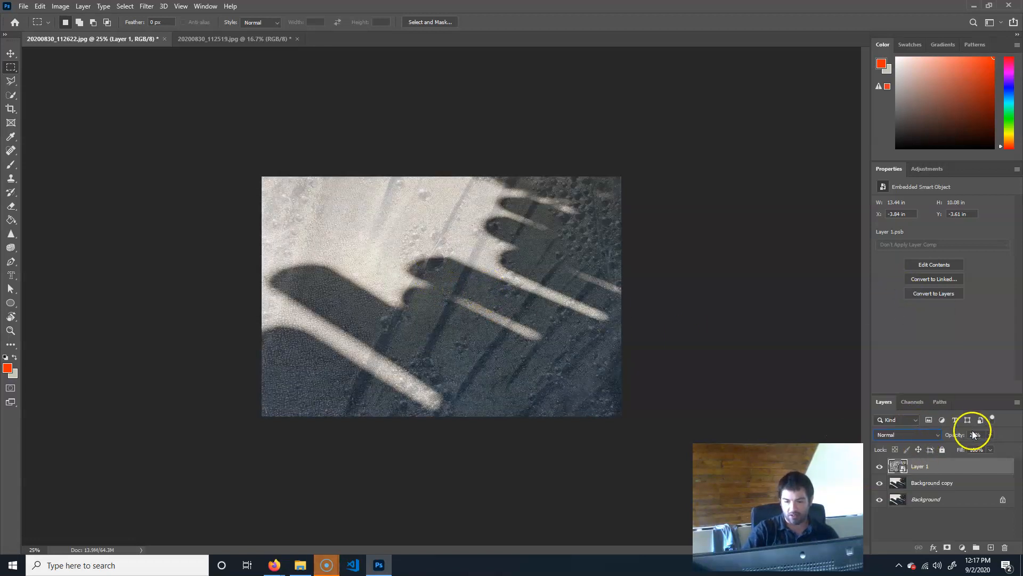
click(989, 434)
drag(983, 446, 1016, 450)
click(923, 523)
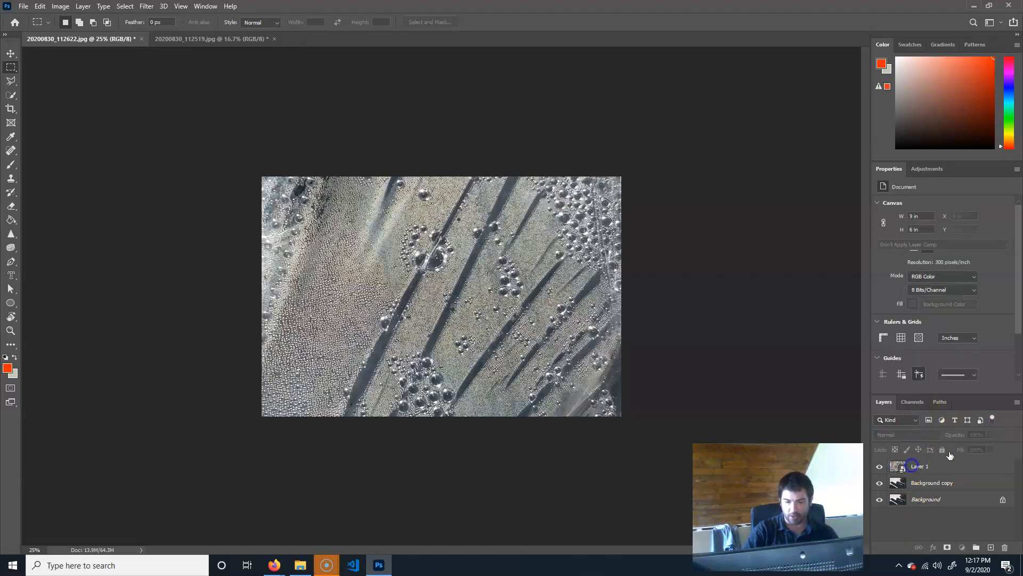
Preview the darkening and lightening blend modes on Layer 1, from Darken through Lighter Color
click(913, 466)
click(908, 434)
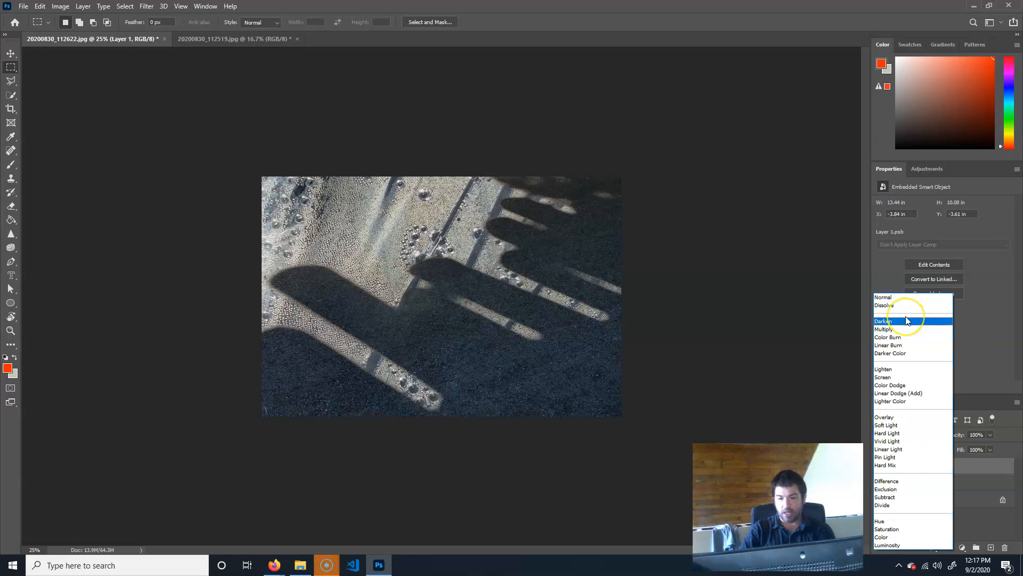
key(Down)
key(Down)
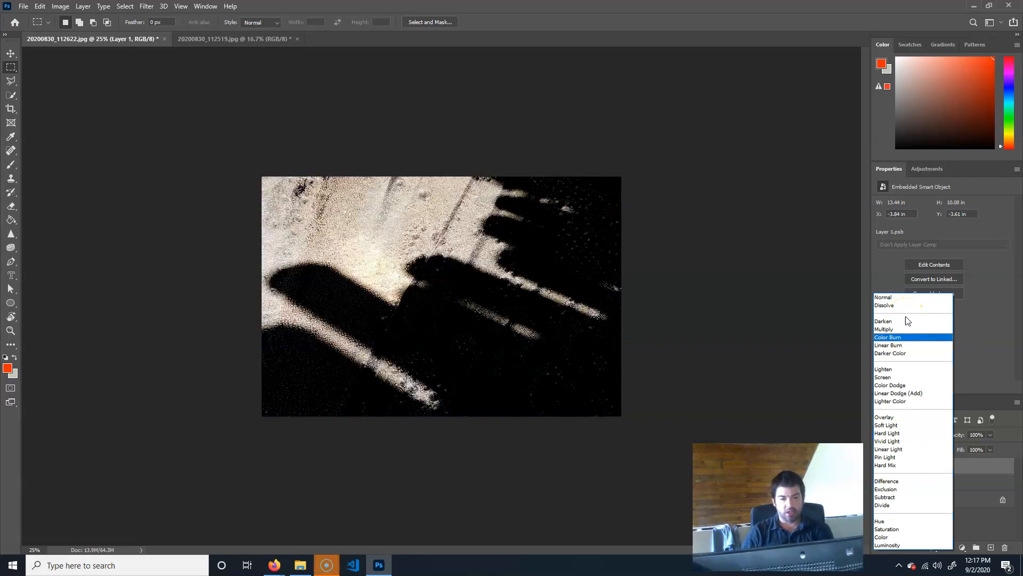
key(Down)
key(Down)
key(Down)
key(Down)
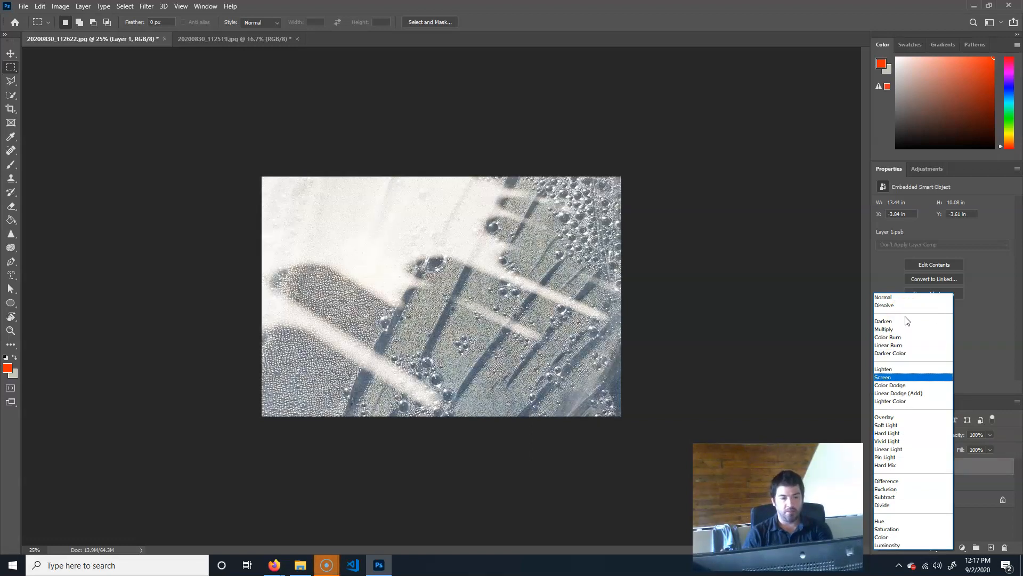
key(Down)
key(Down)
key(Down)
Compare the Multiply and Screen blend modes on Layer 1 by previewing them alternately
key(Up)
key(Up)
key(Up)
key(Up)
key(Up)
key(Up)
key(Up)
key(Up)
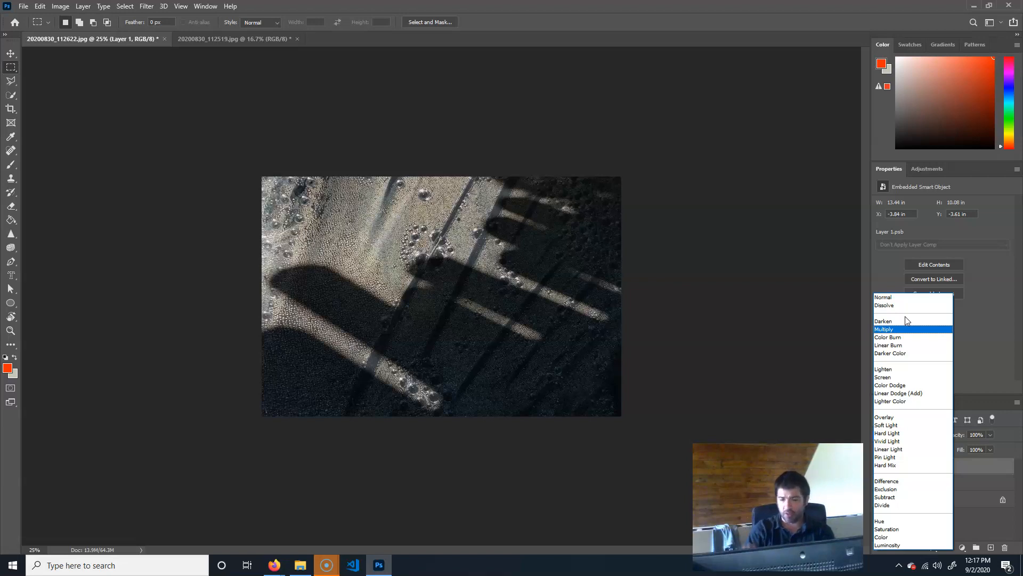
key(Down)
key(Down)
key(Down)
key(Down)
key(Down)
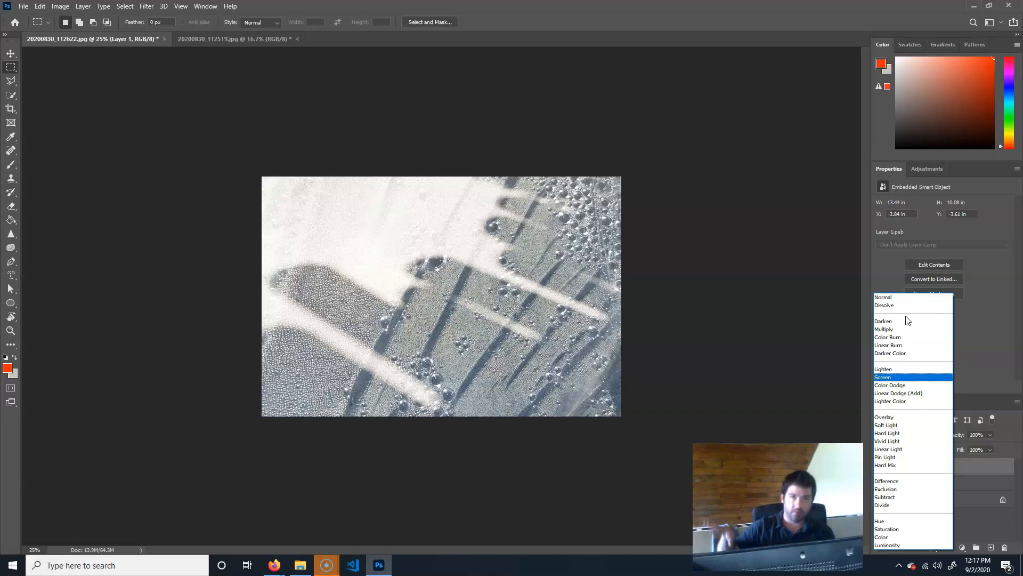
key(Up)
key(Up)
key(Up)
key(Up)
key(Up)
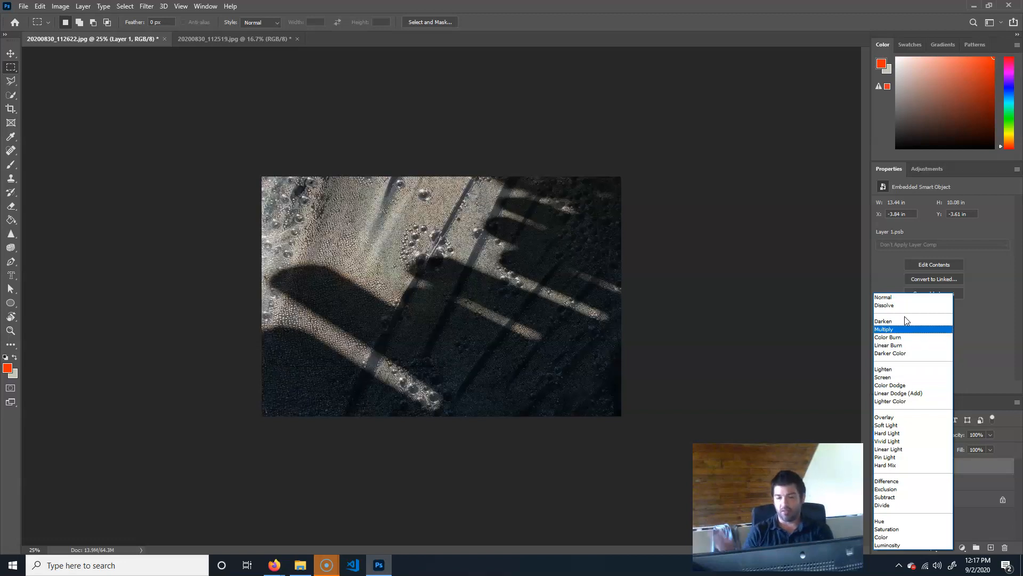
Preview the blend modes from Color Burn through Difference on Layer 1, including the contrast modes such as Hard Light and Vivid Light
key(Down)
key(Down)
key(Down)
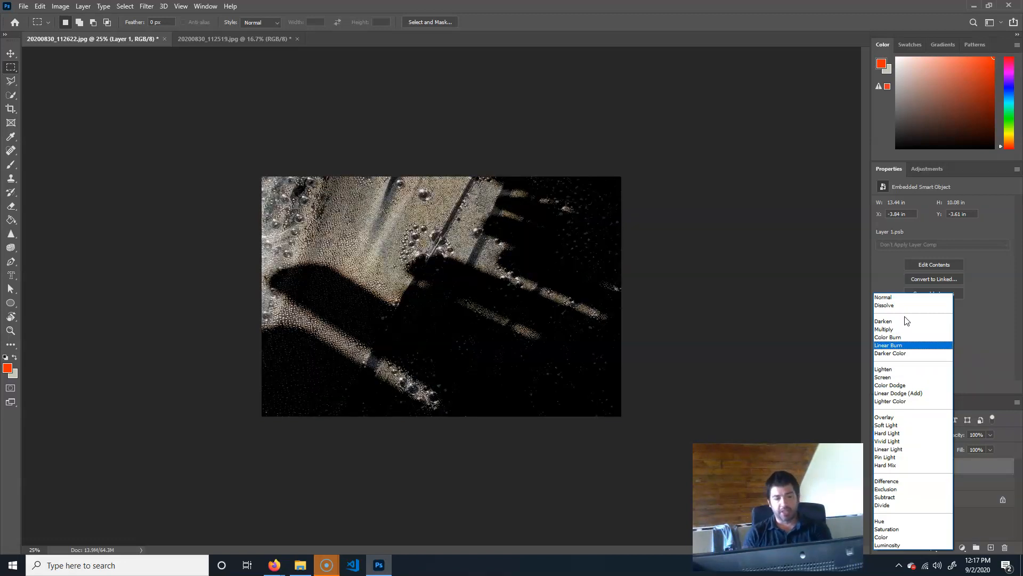
key(Down)
key(Down)
key(Down)
key(Down)
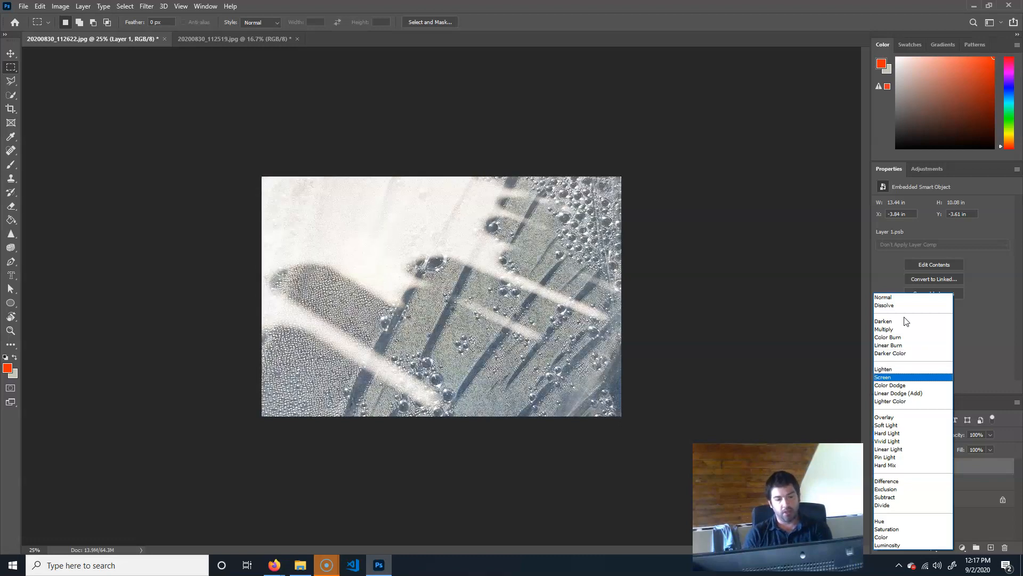
key(Down)
key(Down)
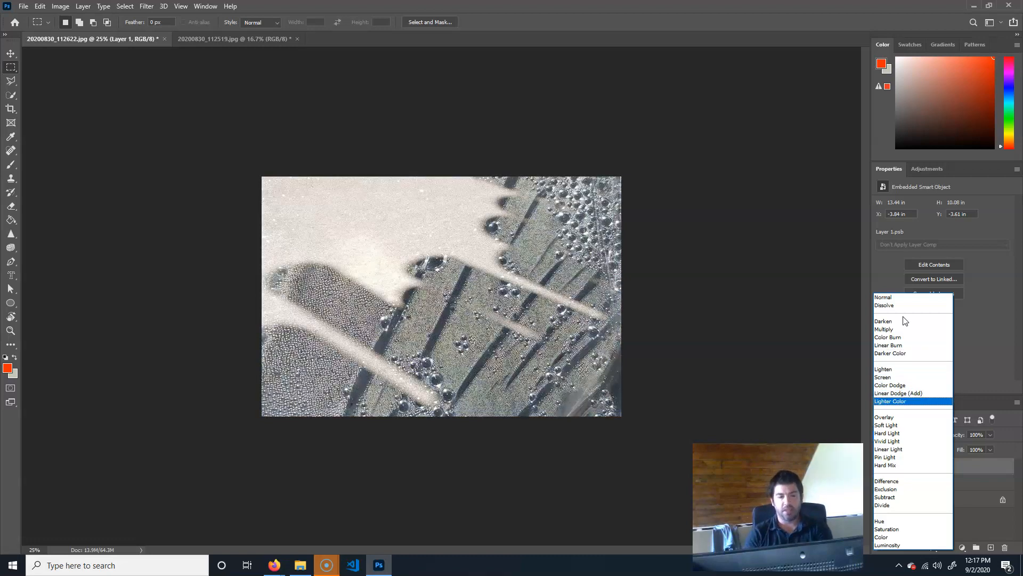
key(Down)
key(Down)
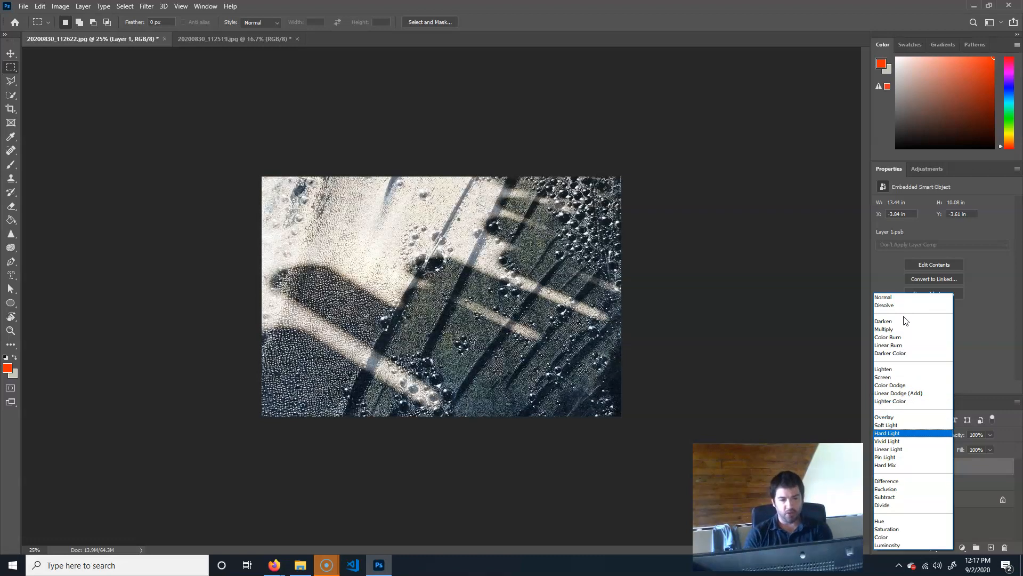
key(Down)
key(Down)
key(Down)
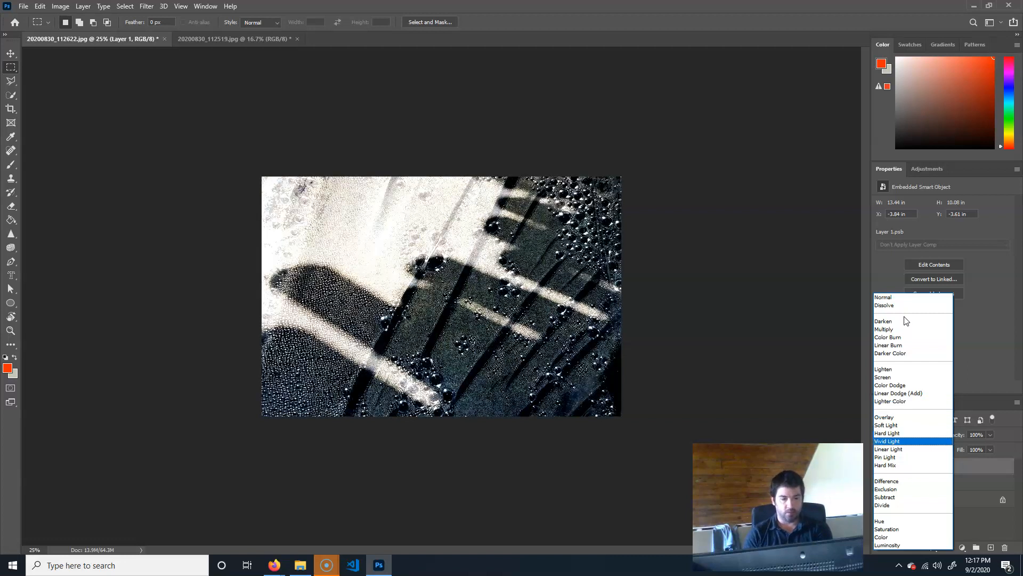
key(Down)
key(Up)
key(Down)
key(Down)
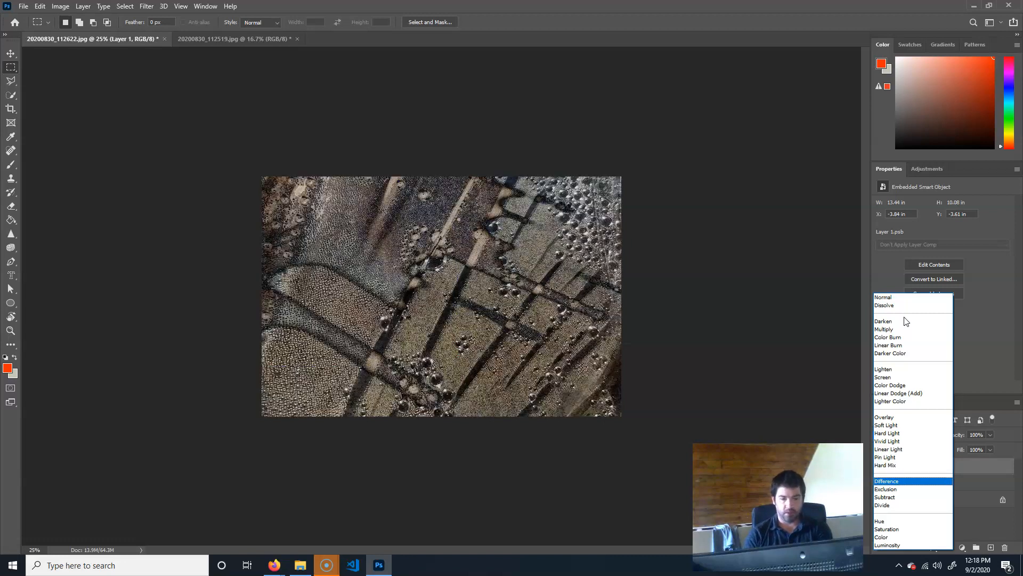
Preview the remaining blend modes on Layer 1 from Exclusion onward
key(Down)
key(Down)
key(Down)
key(Down)
key(Down)
key(Down)
key(Down)
key(Down)
key(Down)
key(Down)
key(Down)
key(Down)
key(Down)
key(Down)
key(Down)
key(Down)
key(Down)
key(Down)
key(Down)
key(Down)
key(Down)
key(Down)
Set Layer 1's blend mode to Linear Light
key(Up)
key(Up)
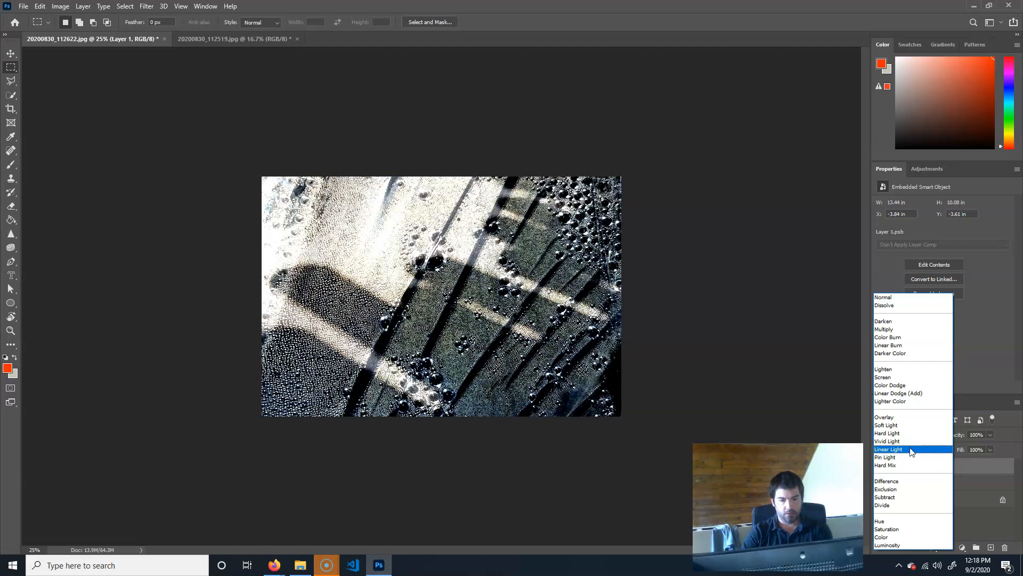
click(911, 448)
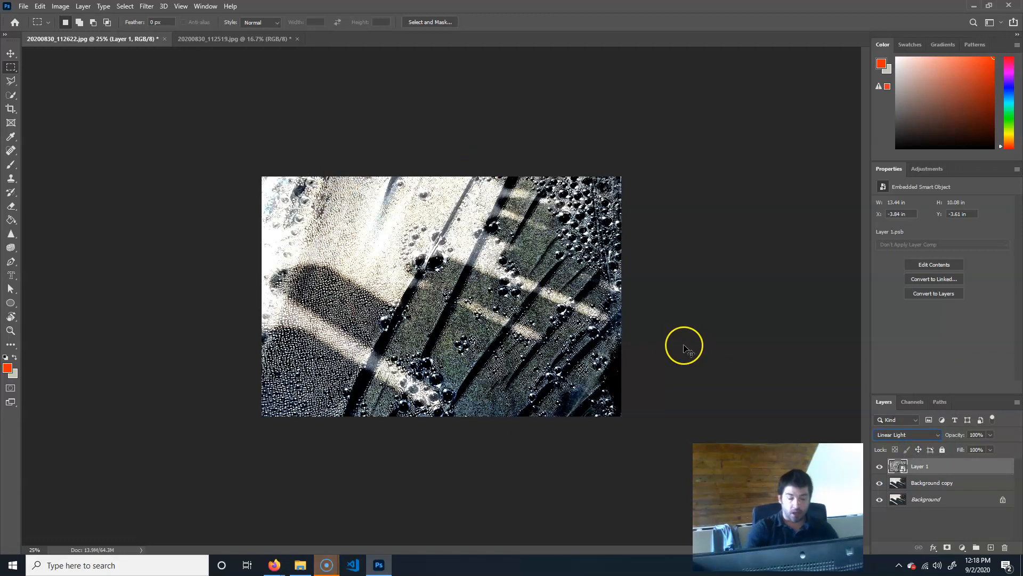
Try a Gaussian Blur with a radius of 1.1 pixels on Layer 1
key(ctrl+plus)
key(ctrl+plus)
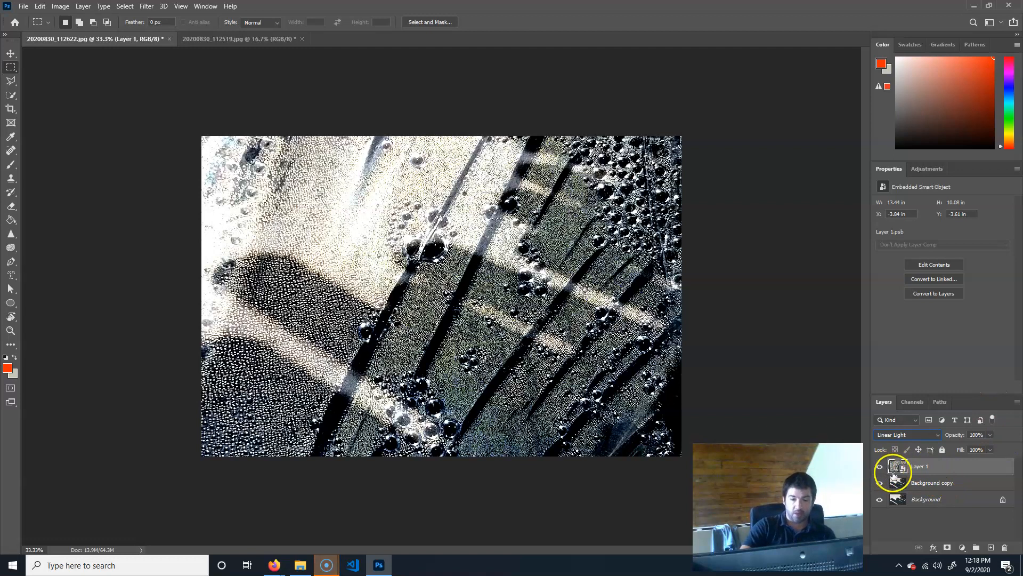
click(179, 6)
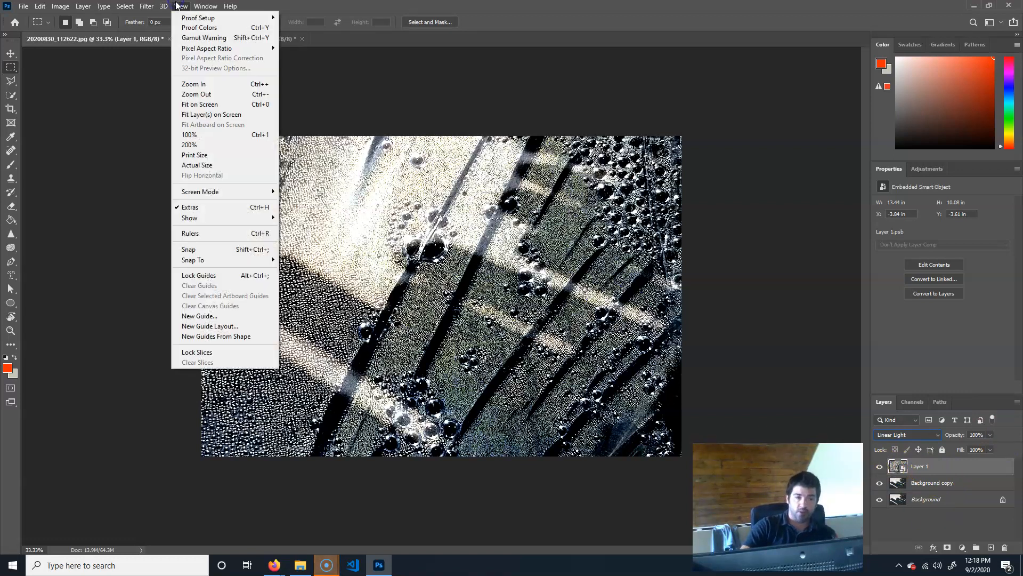
click(181, 7)
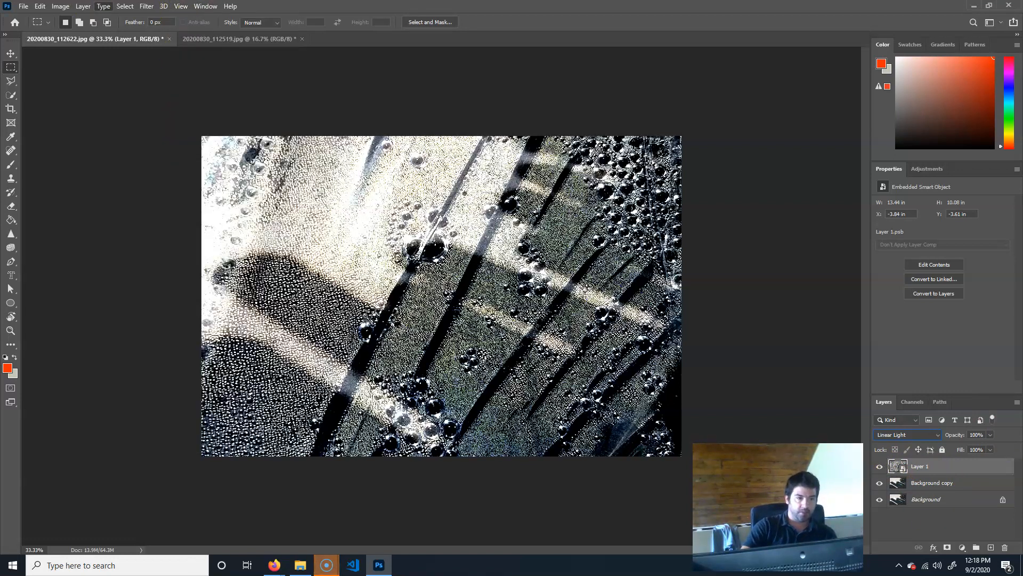
click(147, 6)
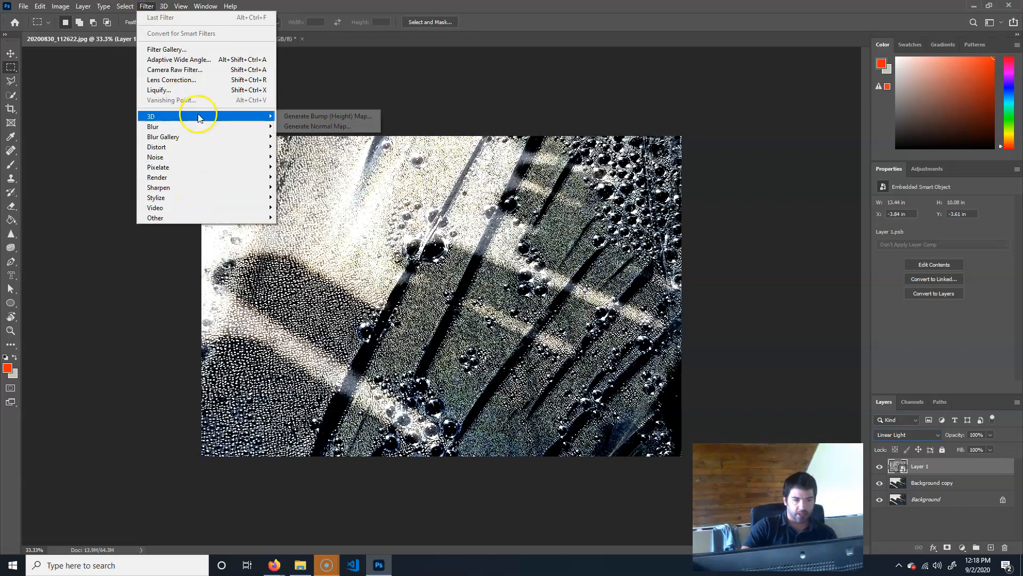
mouse_move(202, 134)
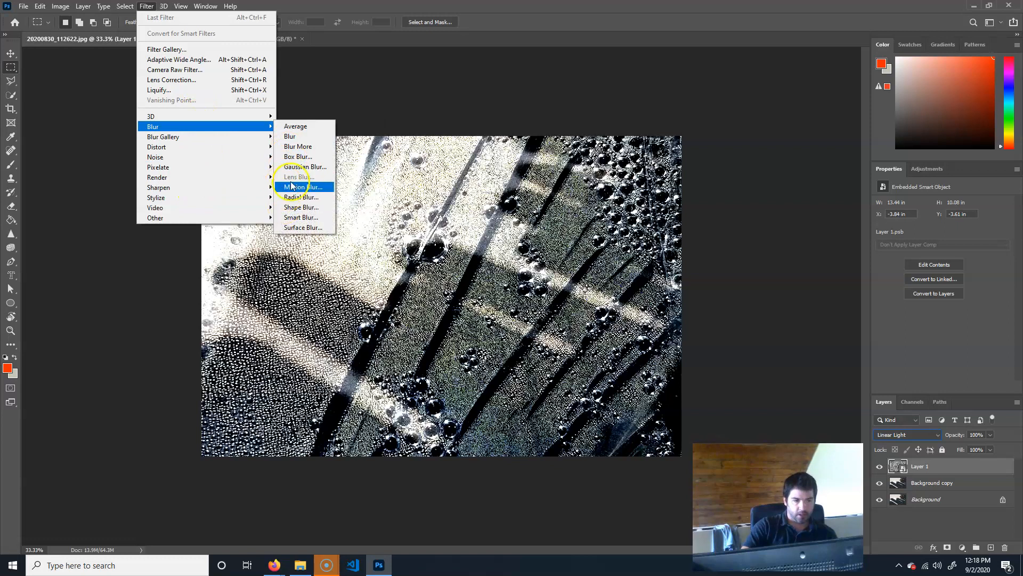
click(300, 168)
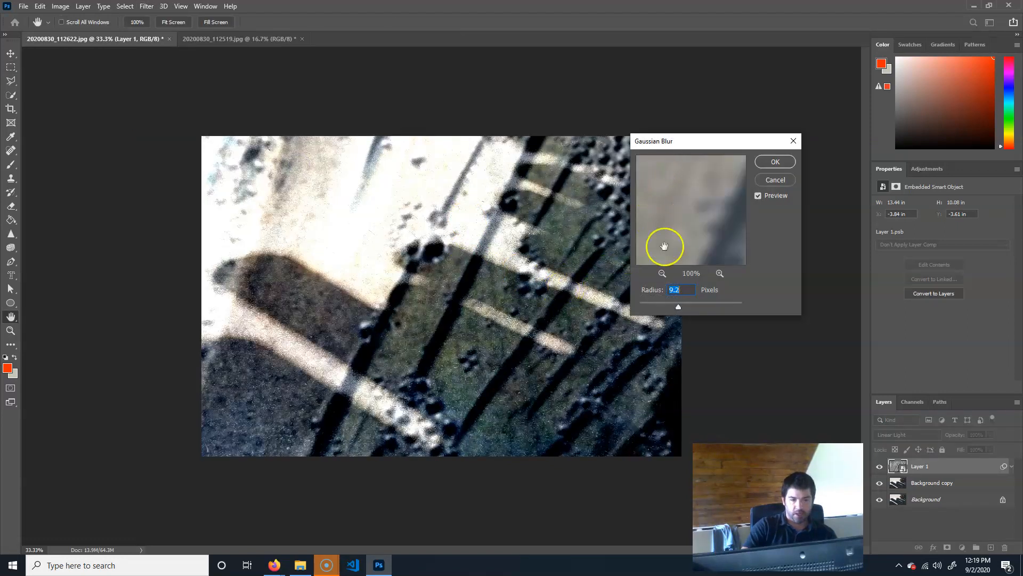
drag(677, 305, 644, 304)
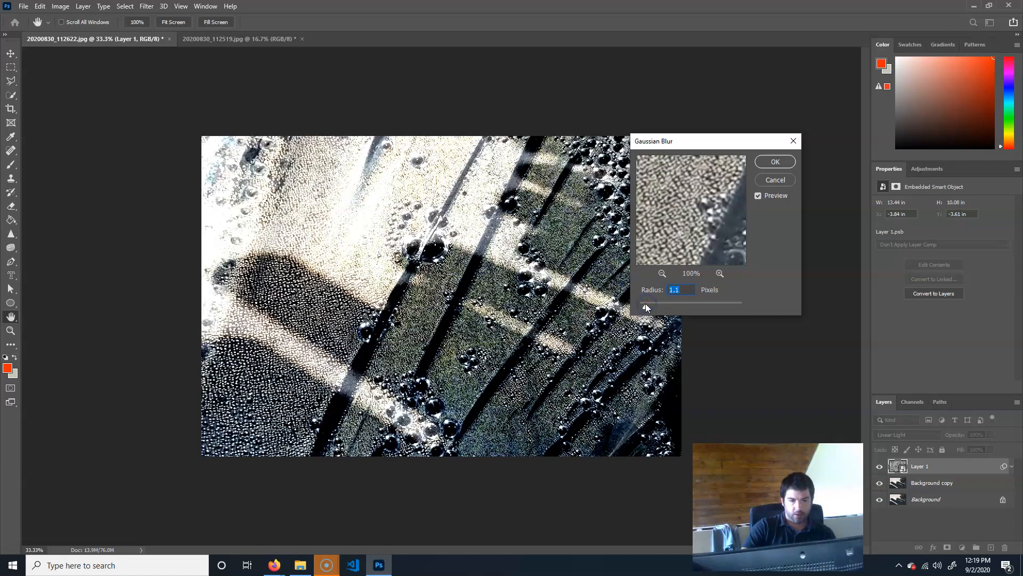
click(775, 161)
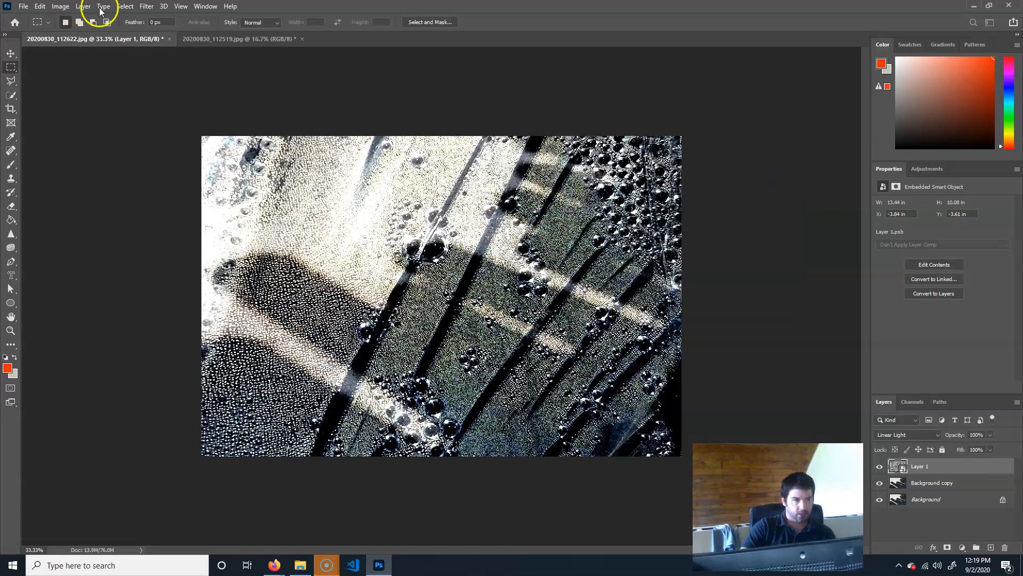
Apply the Dust & Scratches filter to Layer 1 with a radius of 3 pixels and a threshold of 13 levels
click(145, 7)
mouse_move(212, 154)
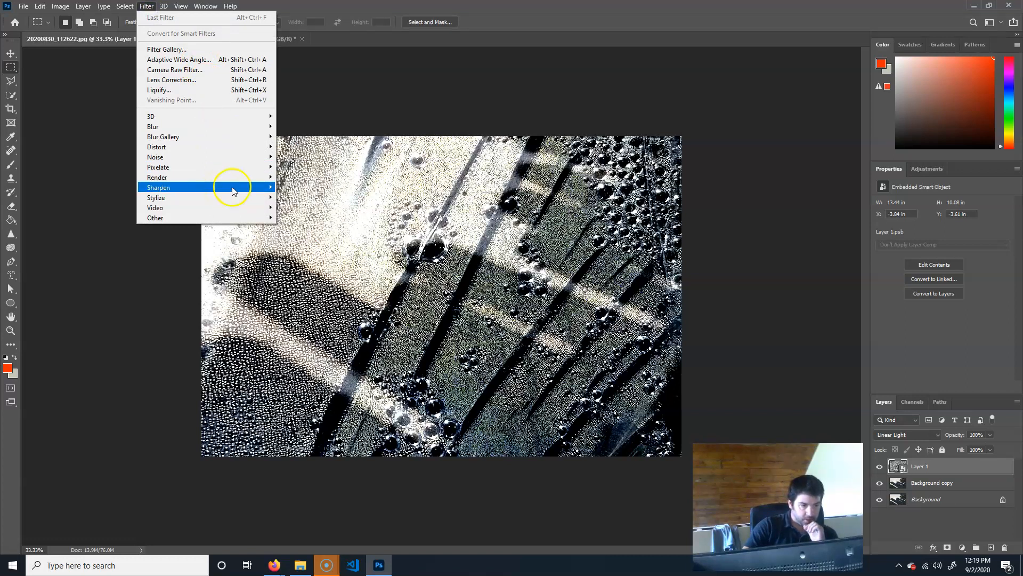
mouse_move(240, 188)
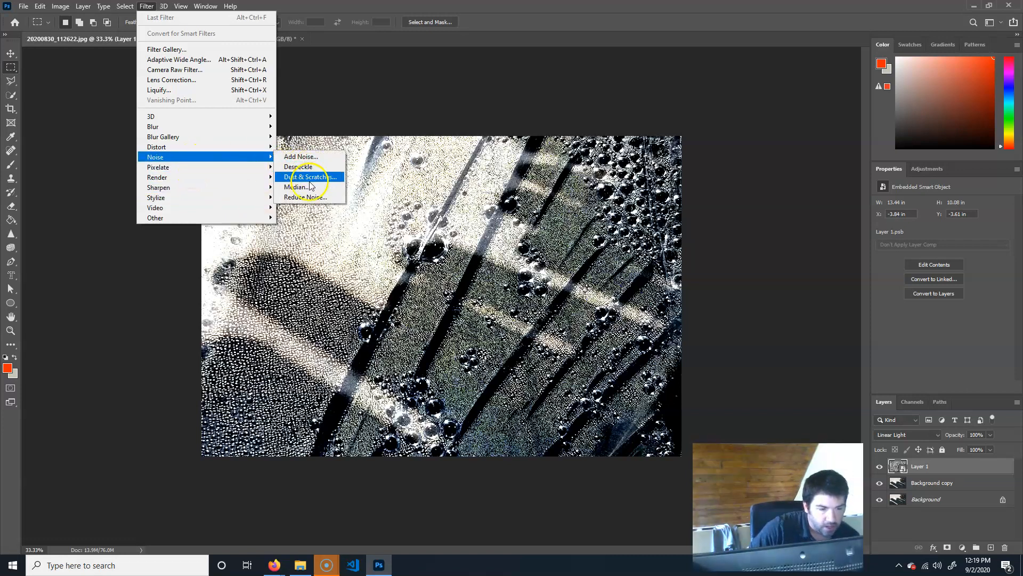
click(309, 177)
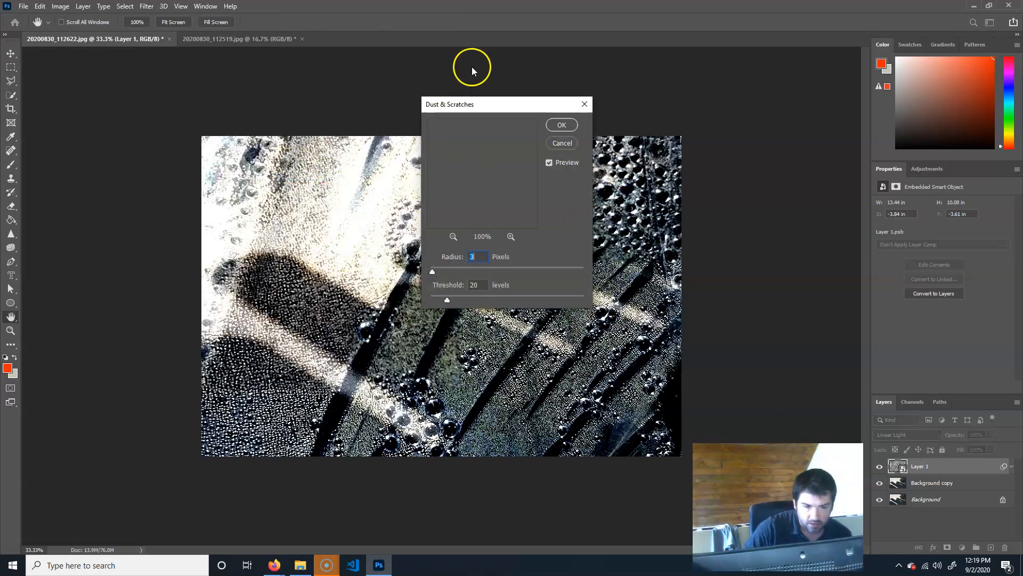
drag(482, 105, 606, 122)
drag(567, 316, 564, 317)
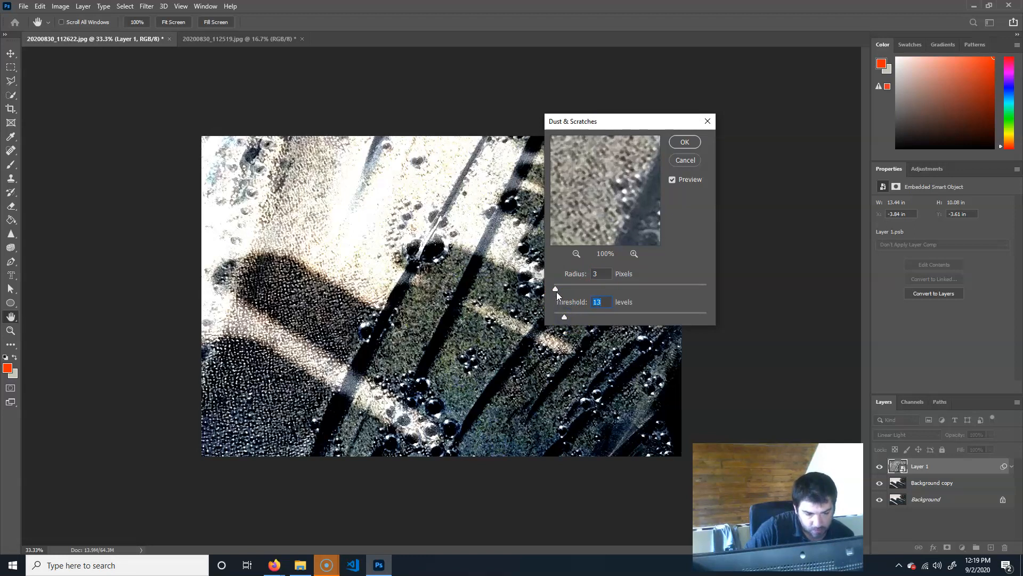
click(685, 141)
key(m)
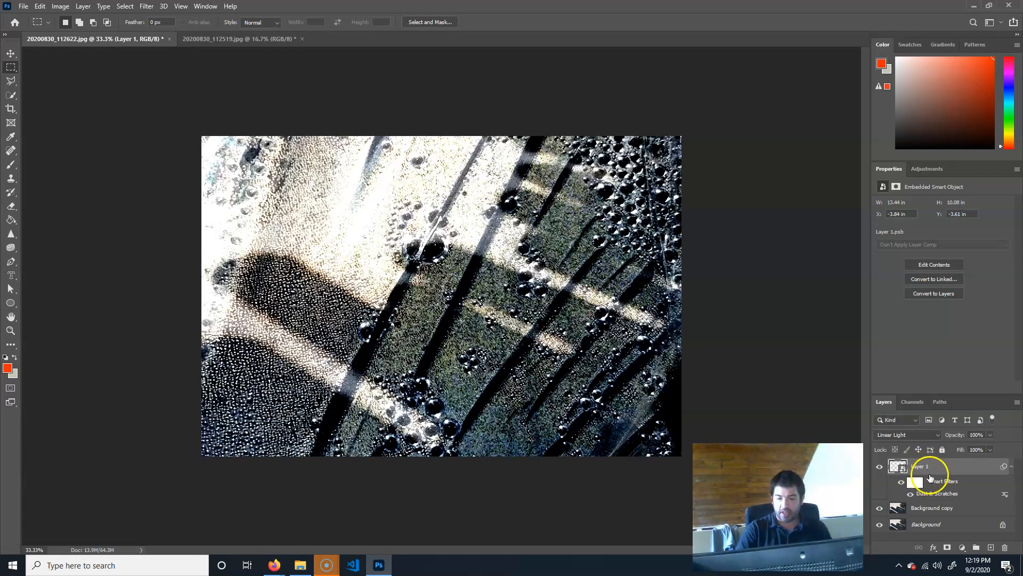
Compare Layer 1 with and without its smart filters, and inspect the Dust & Scratches blending options without changing them
click(902, 484)
click(902, 484)
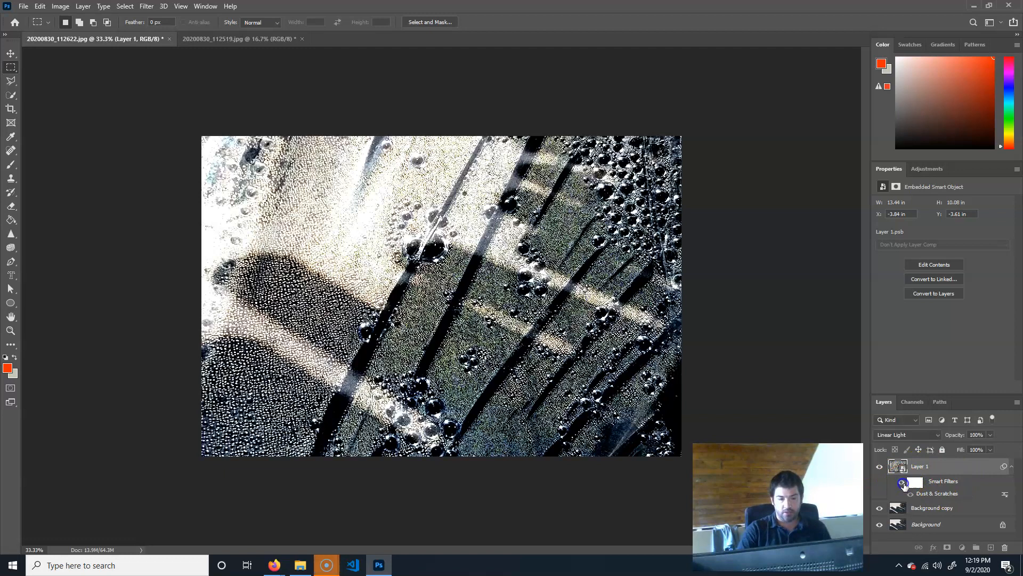
click(905, 486)
click(905, 486)
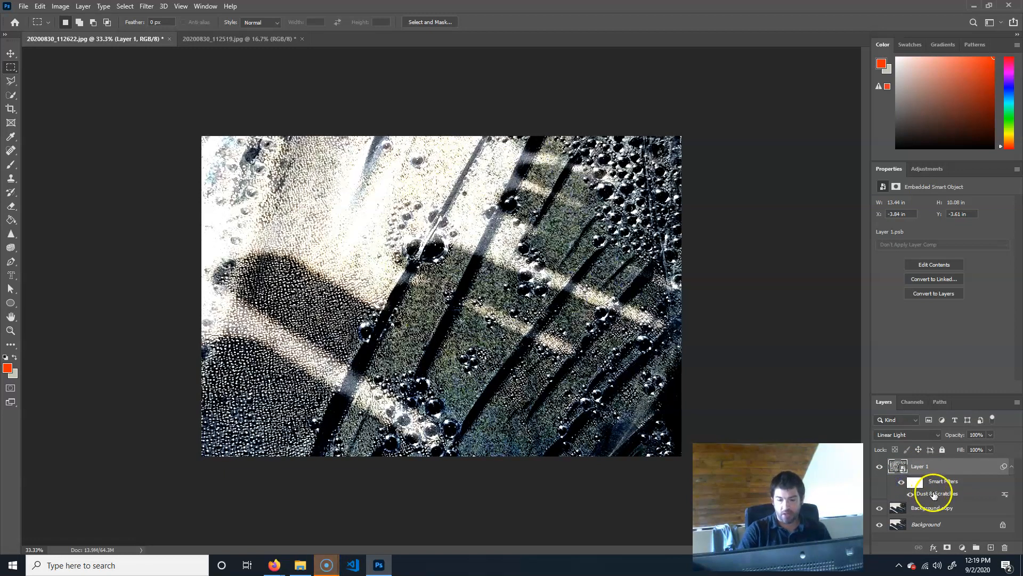
double_click(1005, 495)
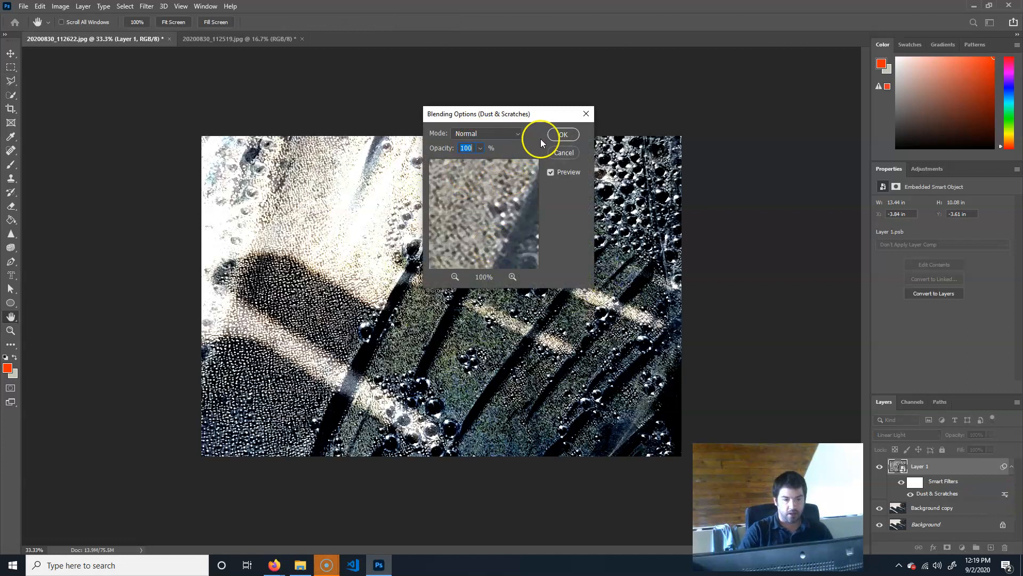
click(577, 154)
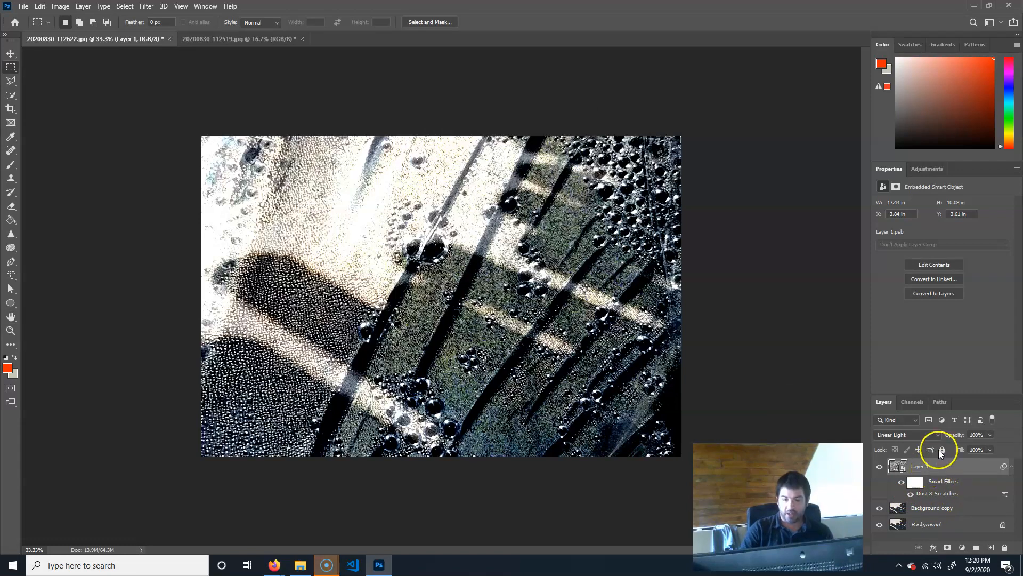
Add a Vibrance adjustment layer above Layer 1 with vibrance at +100, and preview its blend modes while keeping Normal
click(963, 548)
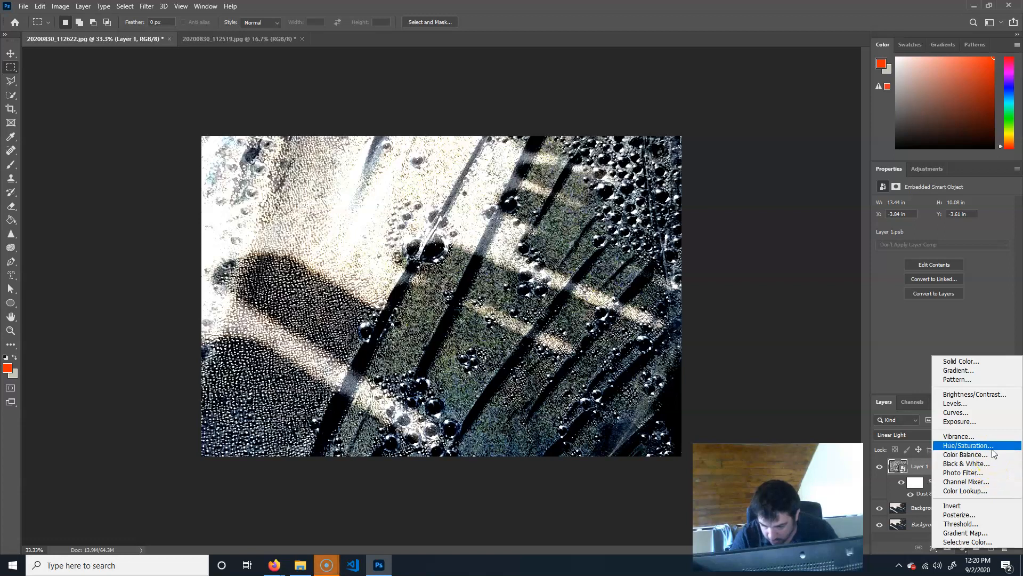
click(1001, 480)
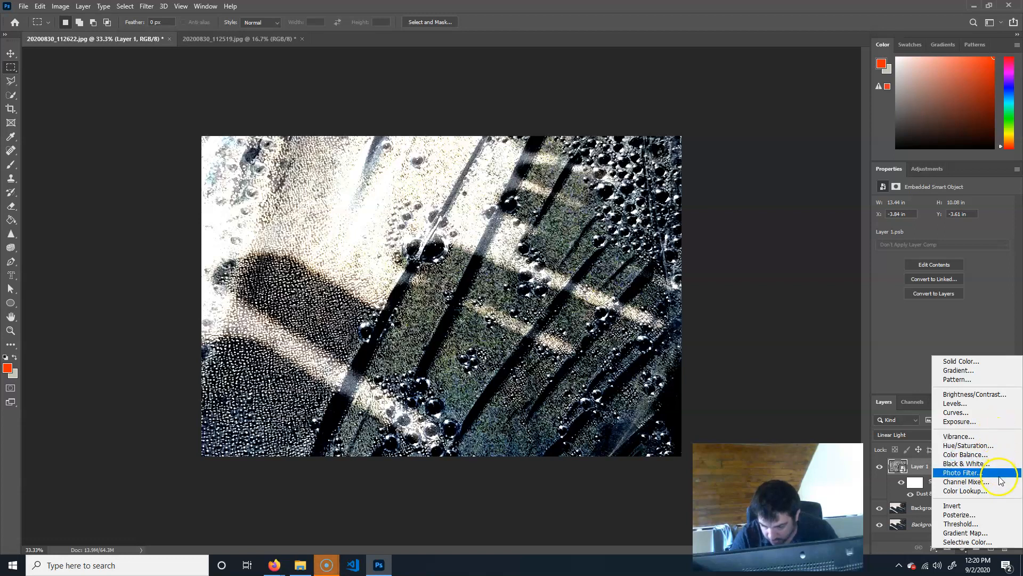
click(989, 437)
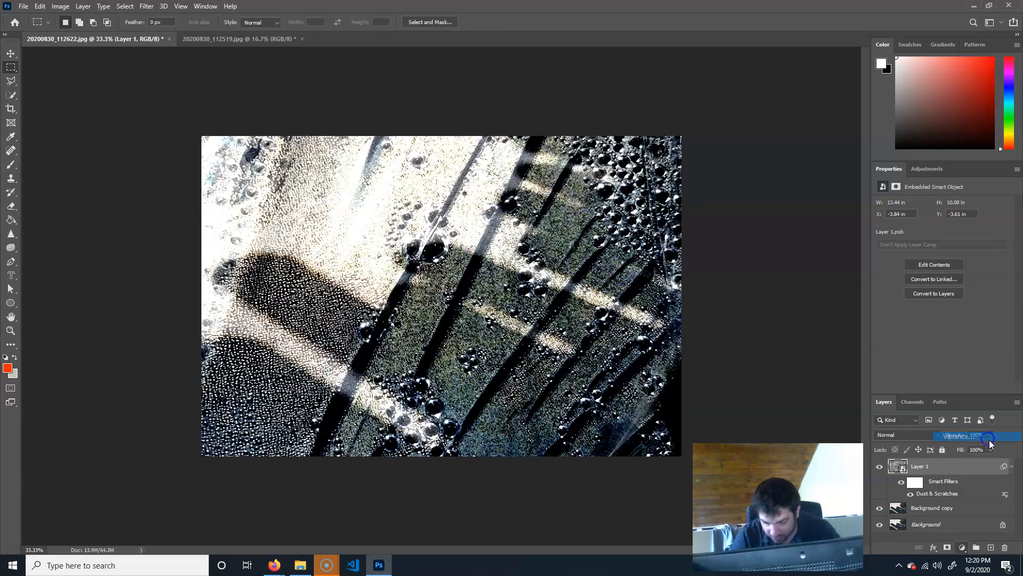
drag(953, 215, 1007, 214)
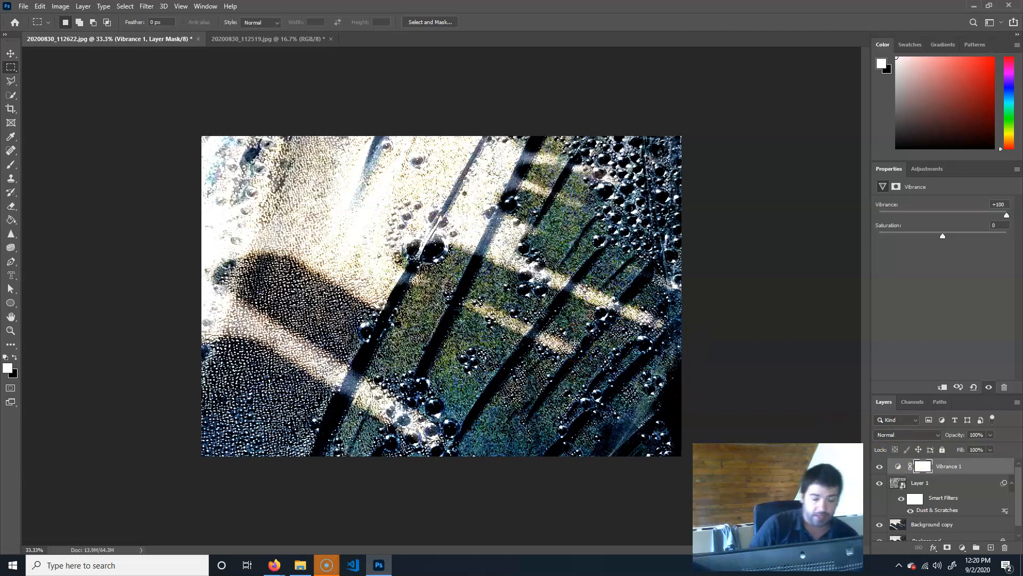
click(933, 434)
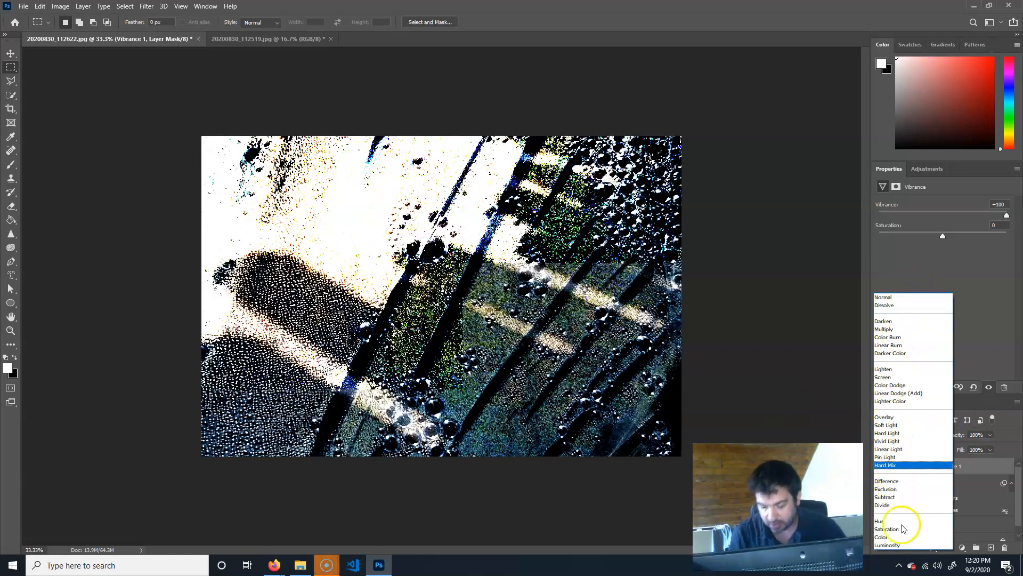
click(976, 252)
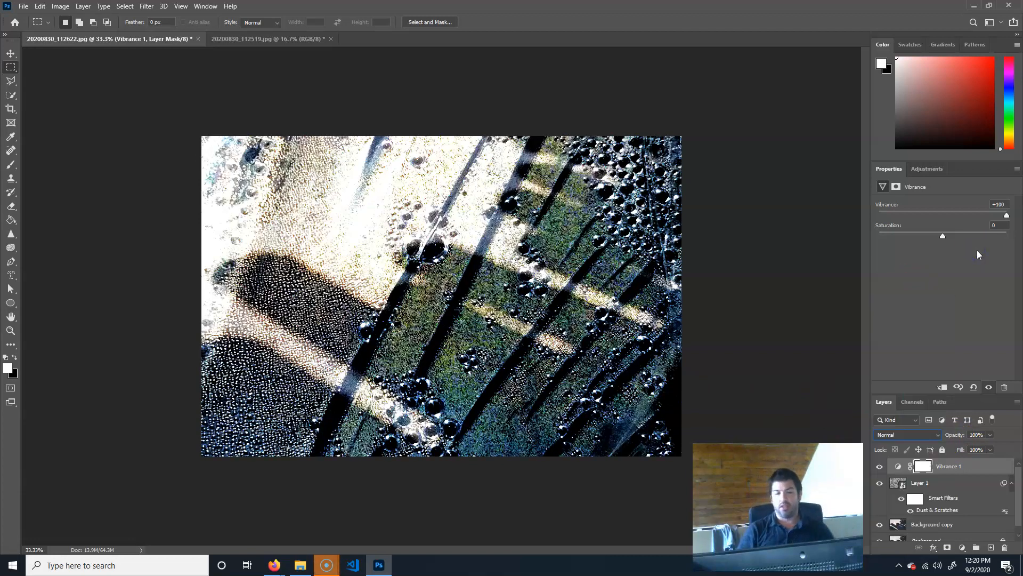